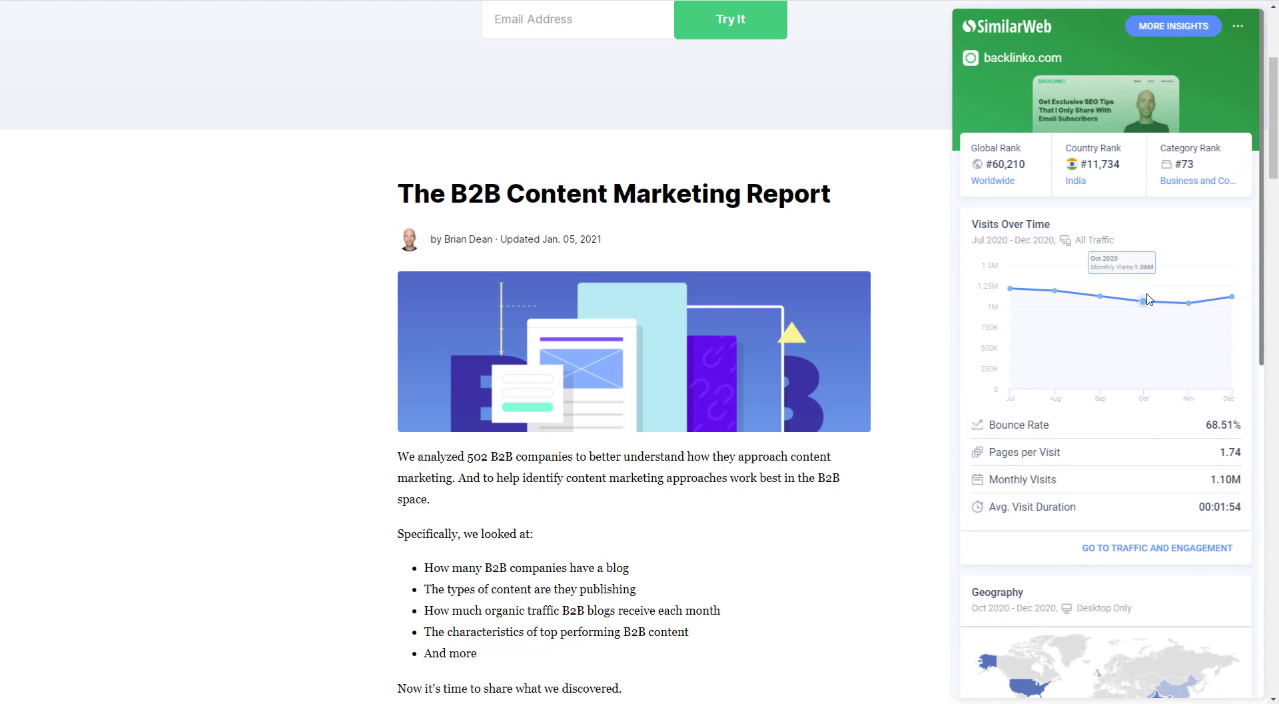
Examine backlinko.com's monthly visits, engagement figures, top countries and traffic sources in SimilarWeb, and close the report.
mouse_move(1142, 279)
mouse_move(1054, 297)
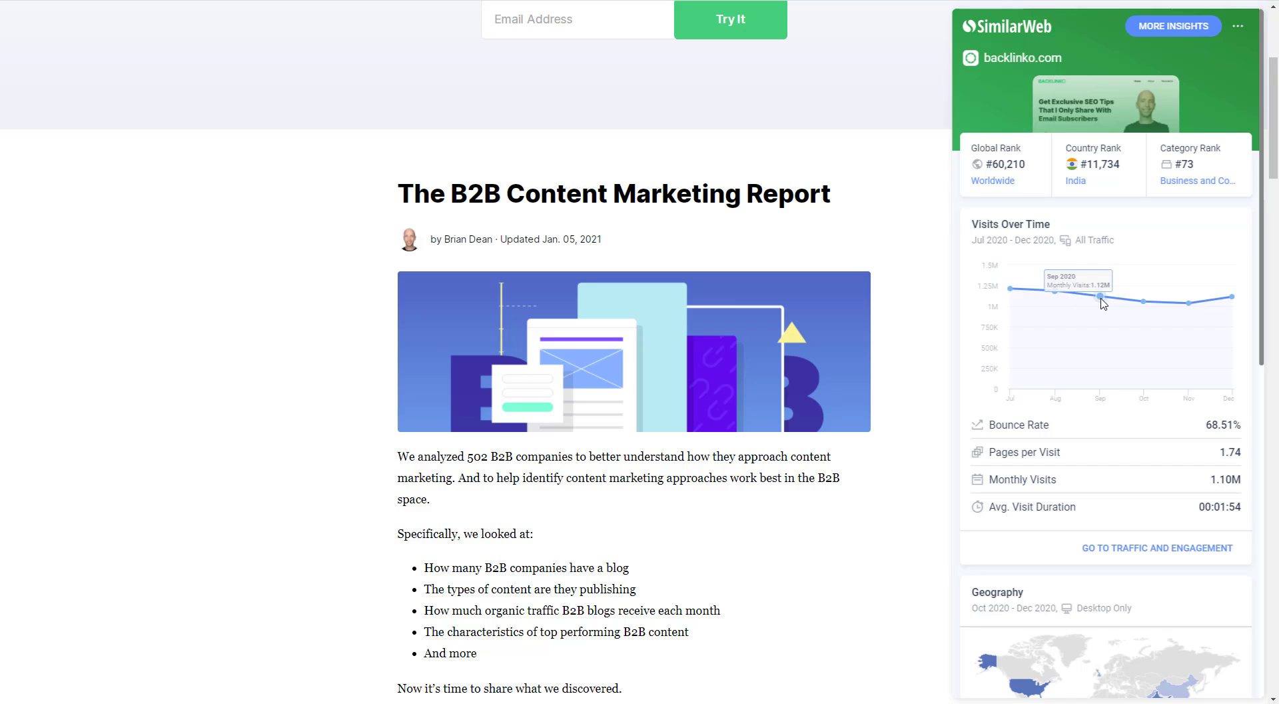
mouse_move(1199, 308)
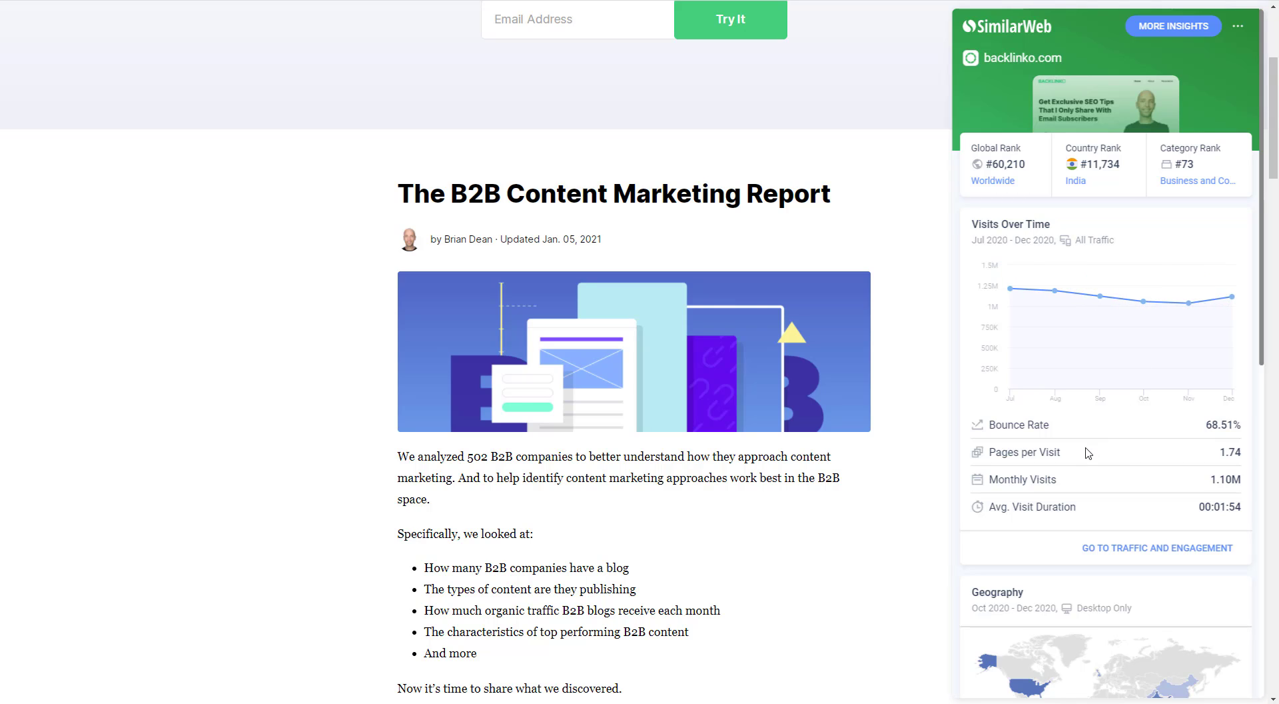
scroll(1091, 459, "down", 6)
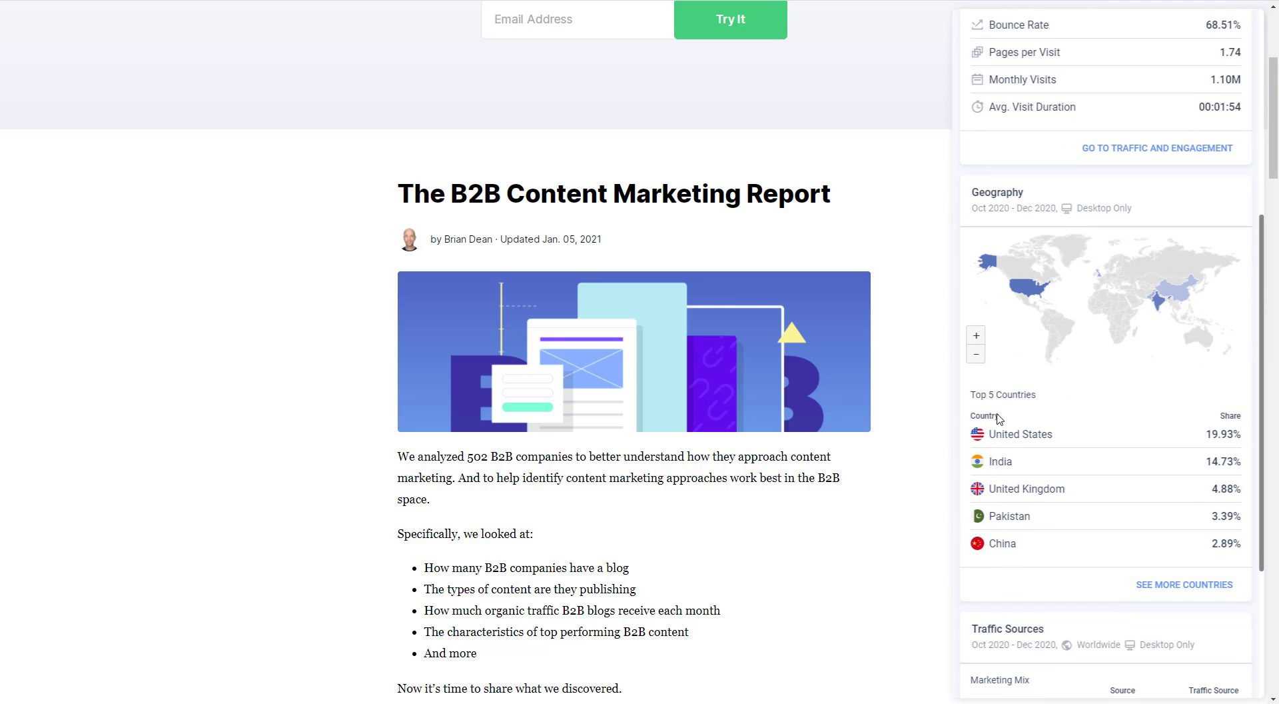
scroll(1107, 511, "down", 4)
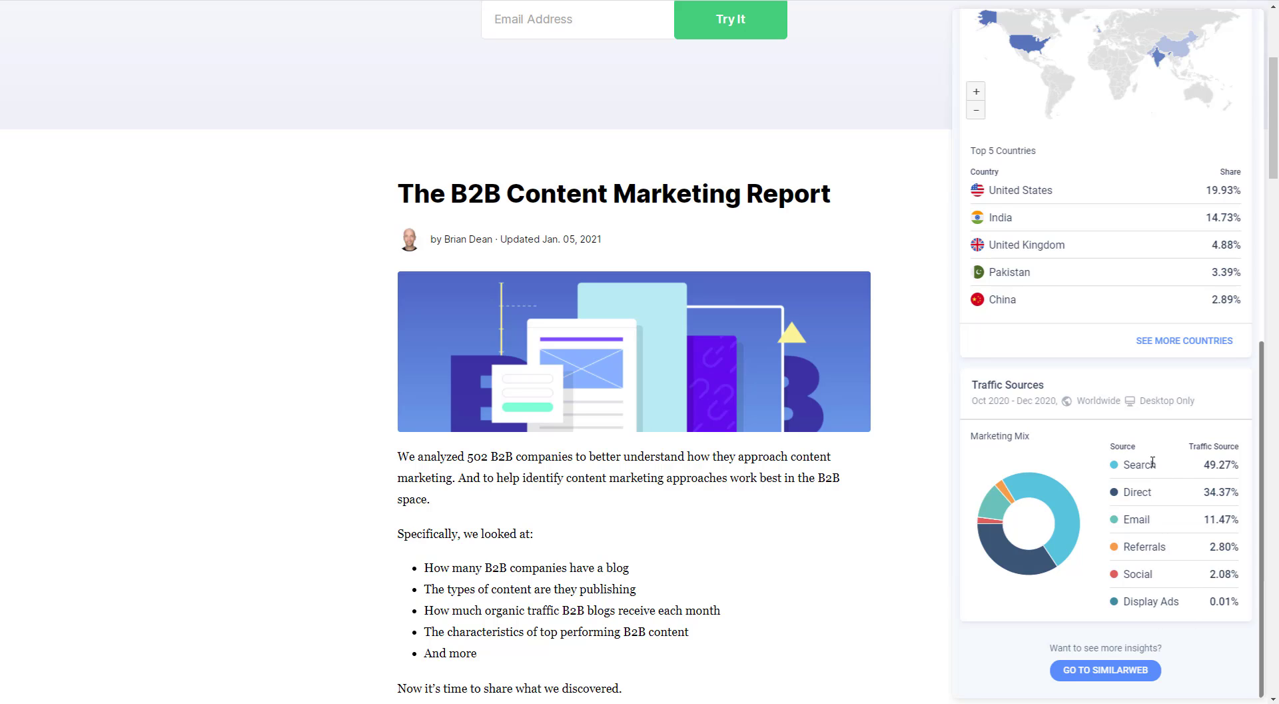
left_click(884, 184)
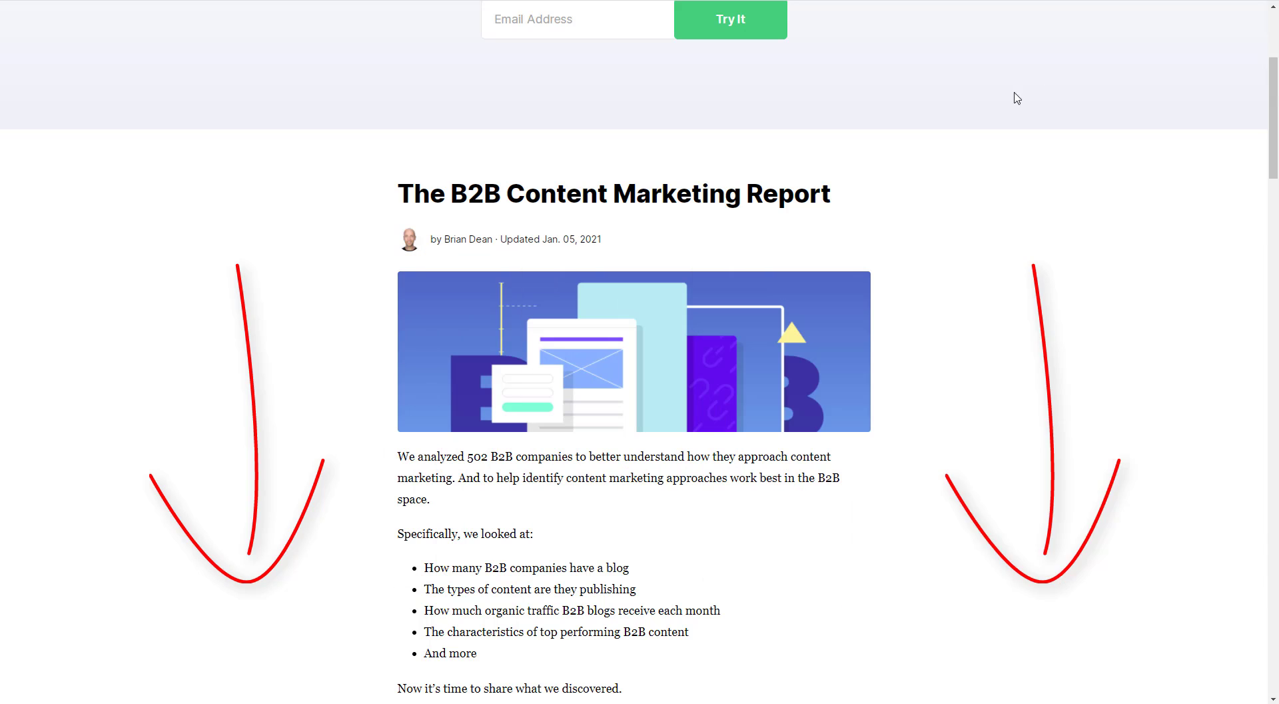
Open the Ubersuggest report for backlinko.com and review its traffic, keyword rankings and top pages by country.
left_click(1098, 5)
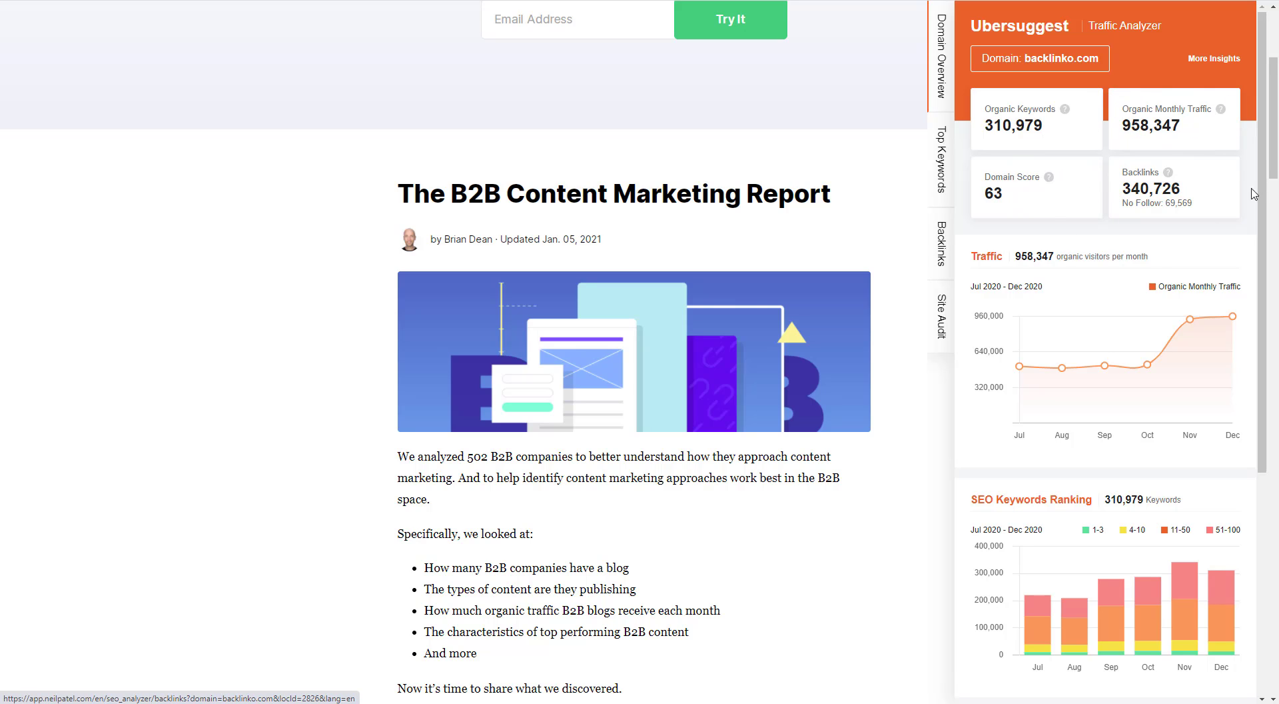
scroll(1074, 303, "down", 6)
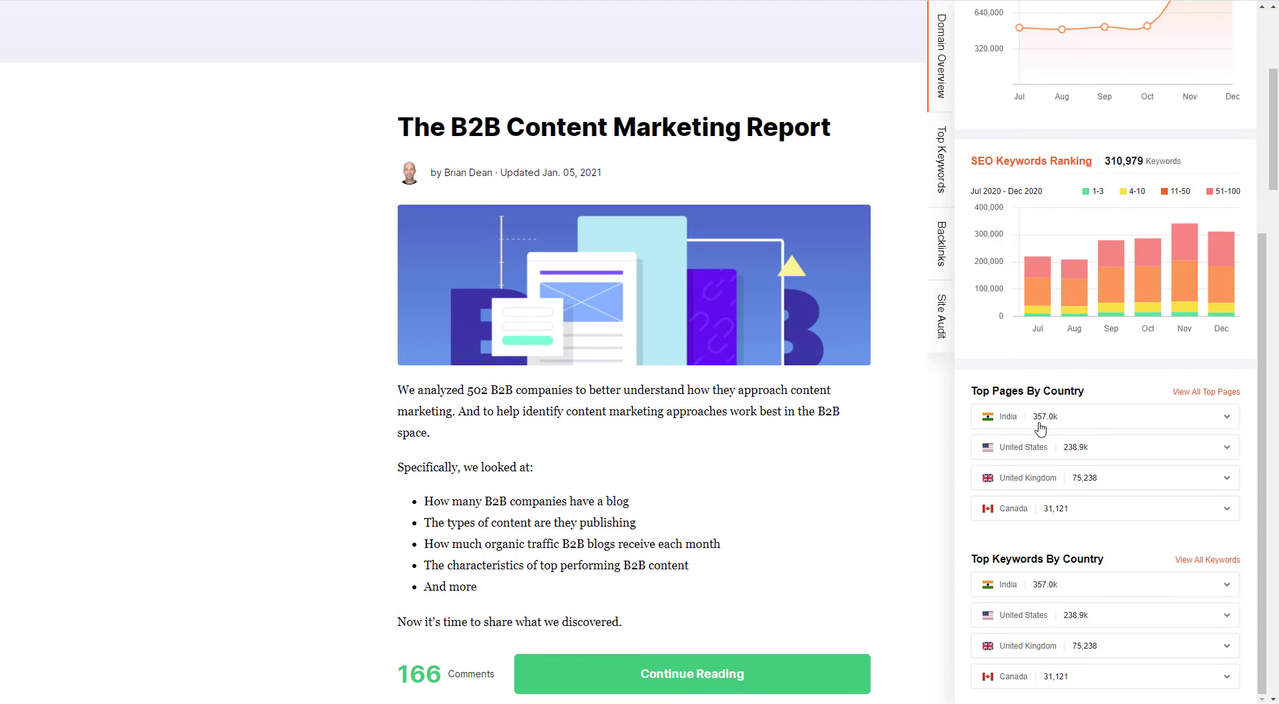
scroll(1041, 426, "up", 5)
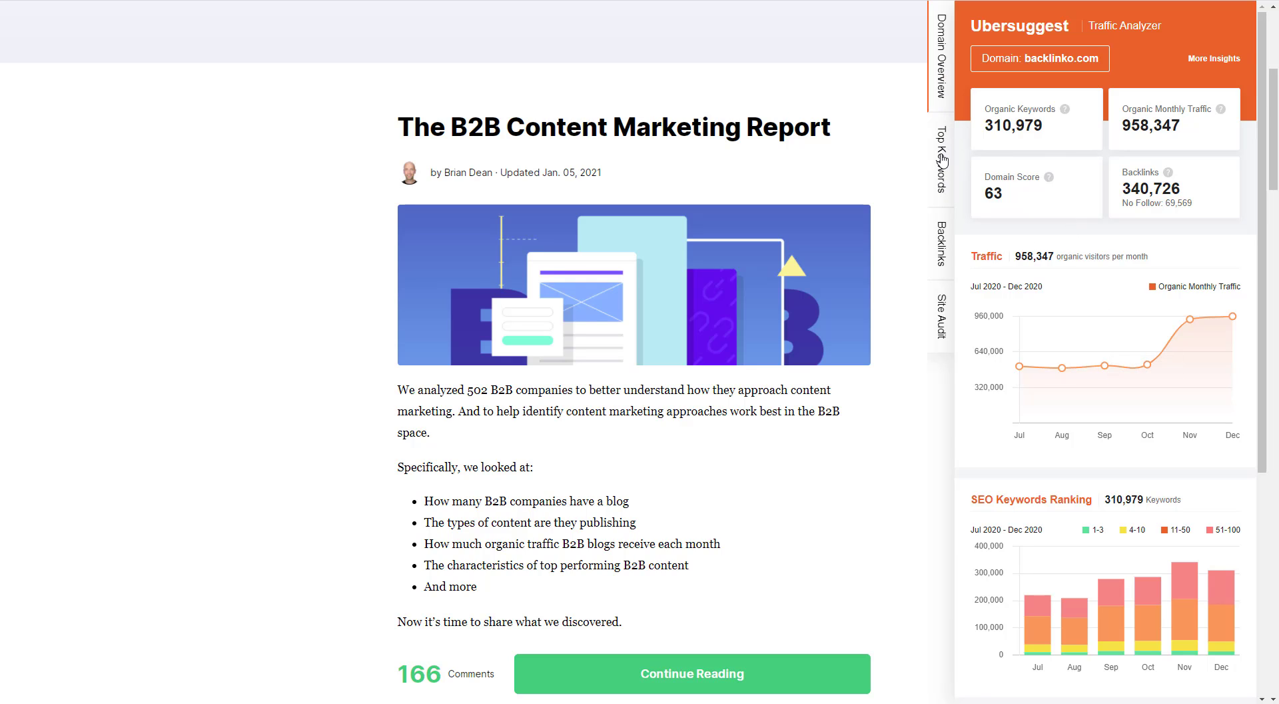
Review backlinko.com's top keywords and backlink history in Ubersuggest, and close the report.
left_click(942, 175)
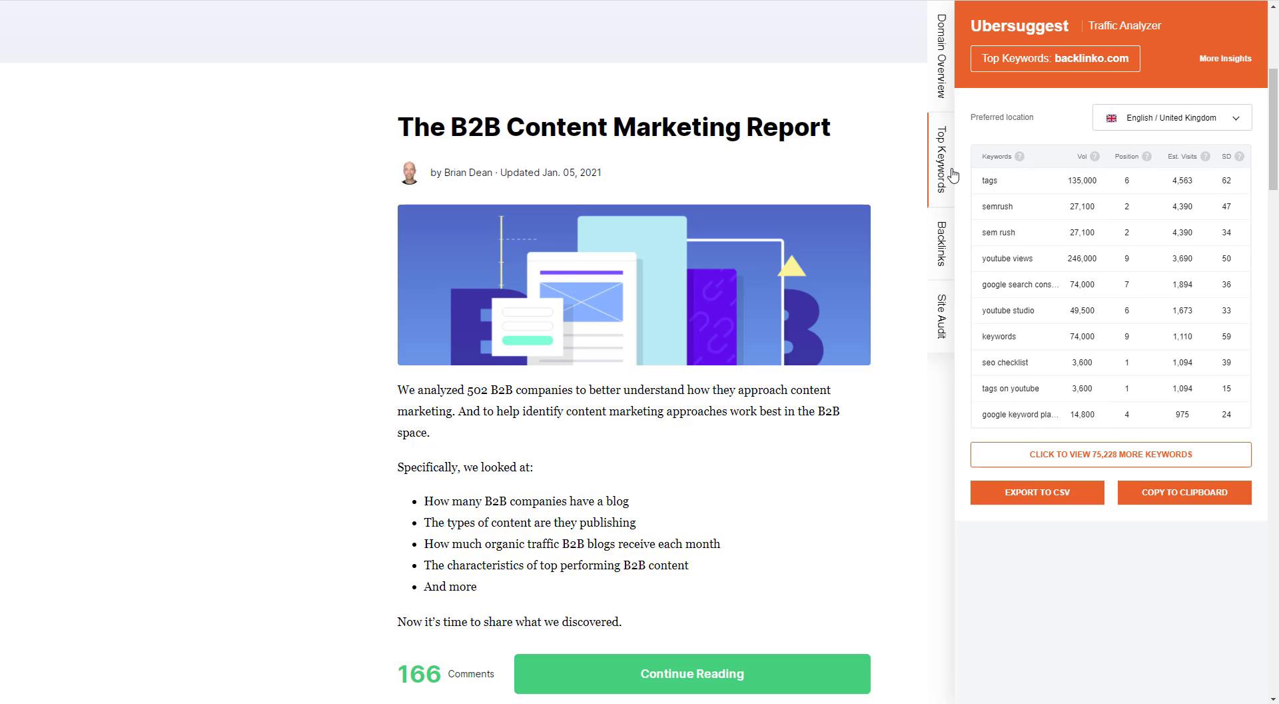
left_click(943, 243)
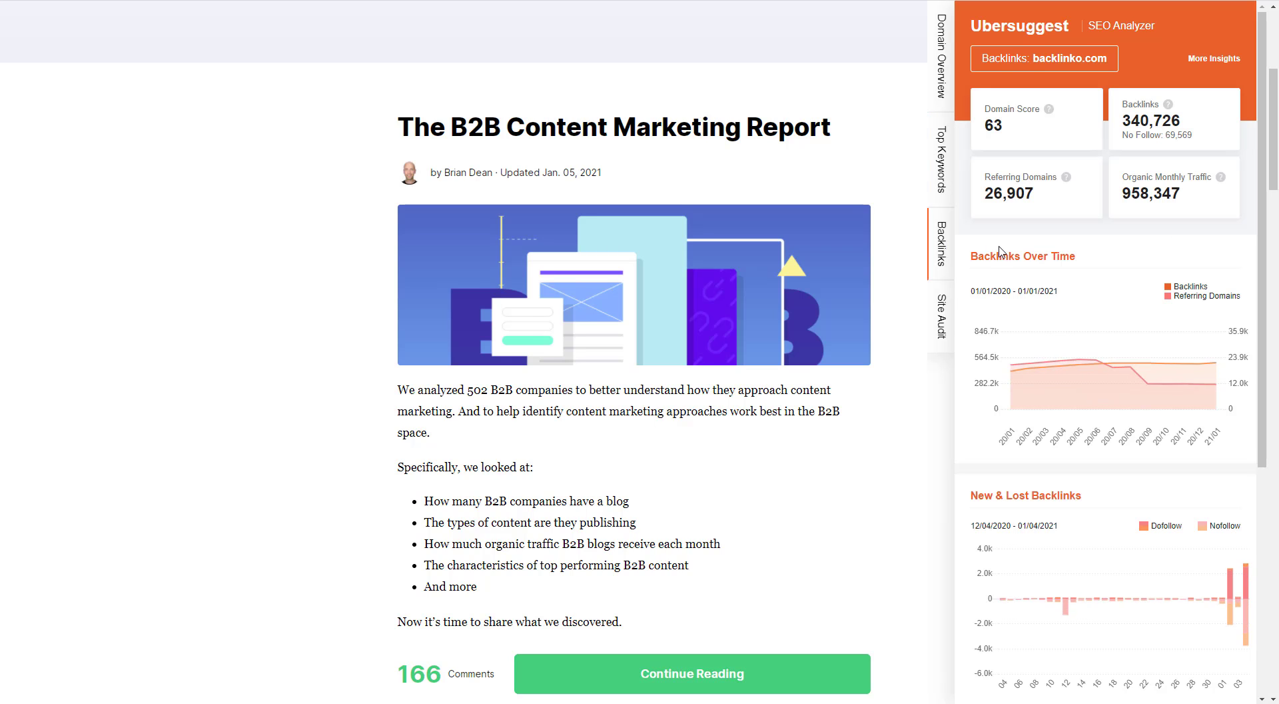
scroll(998, 251, "down", 3)
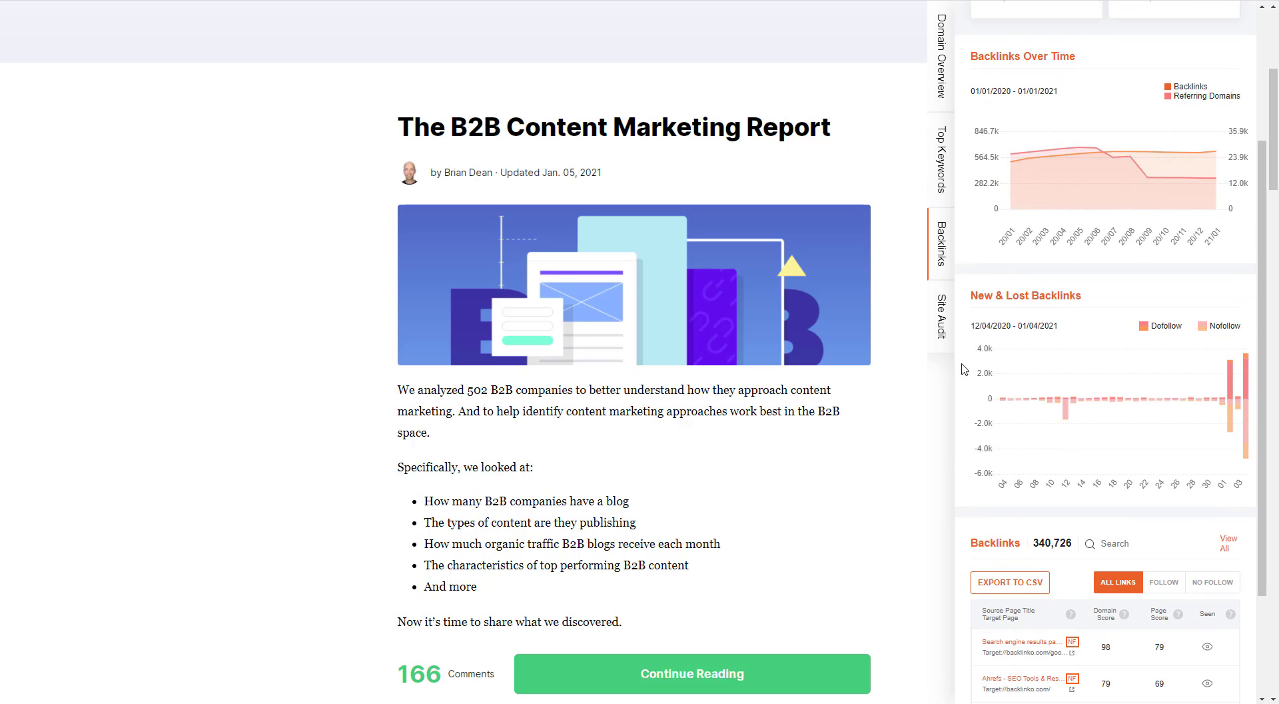
mouse_move(982, 399)
scroll(1042, 120, "up", 3)
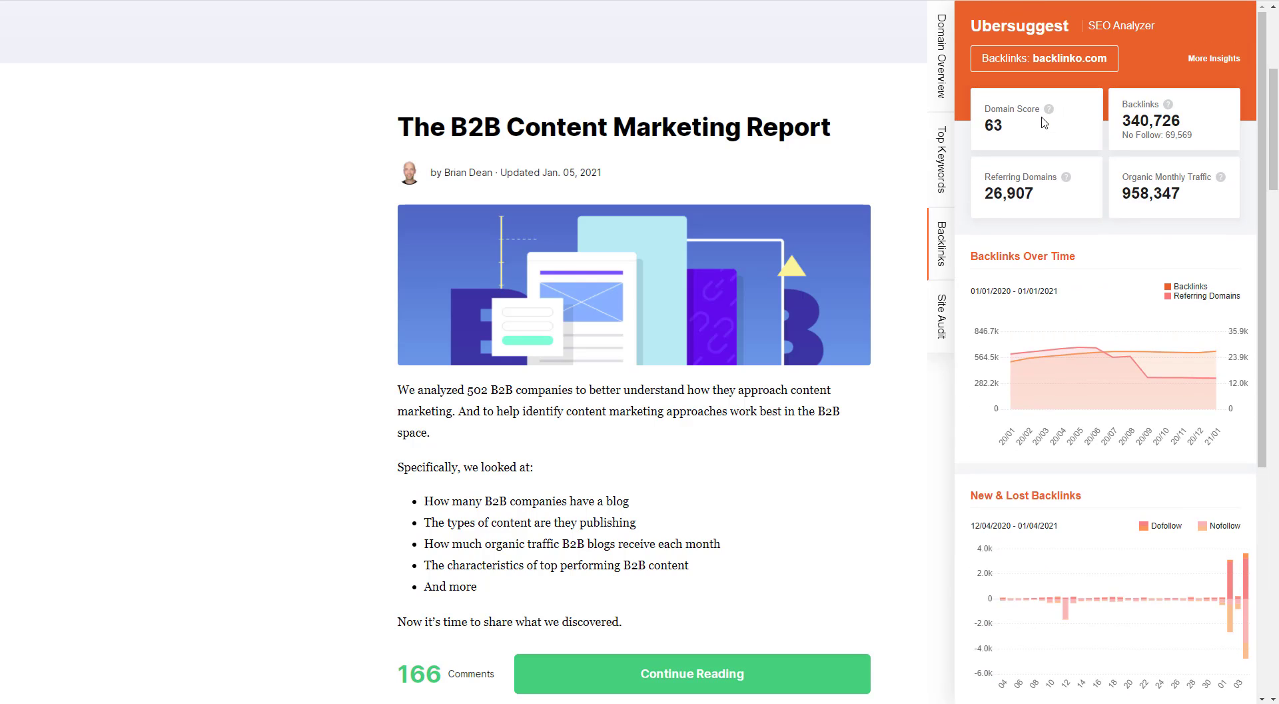
left_click(890, 144)
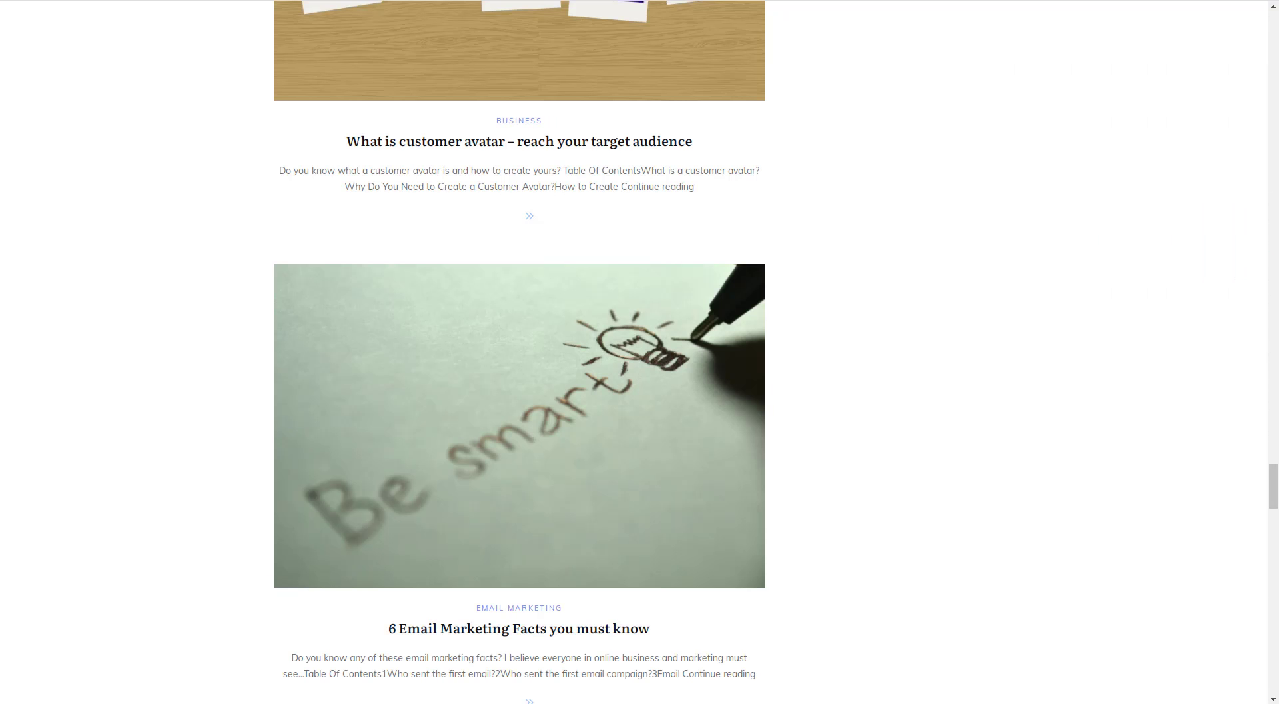
Open the blog article "6 Email Marketing Facts you must know" and look through its opening section.
left_click(606, 414)
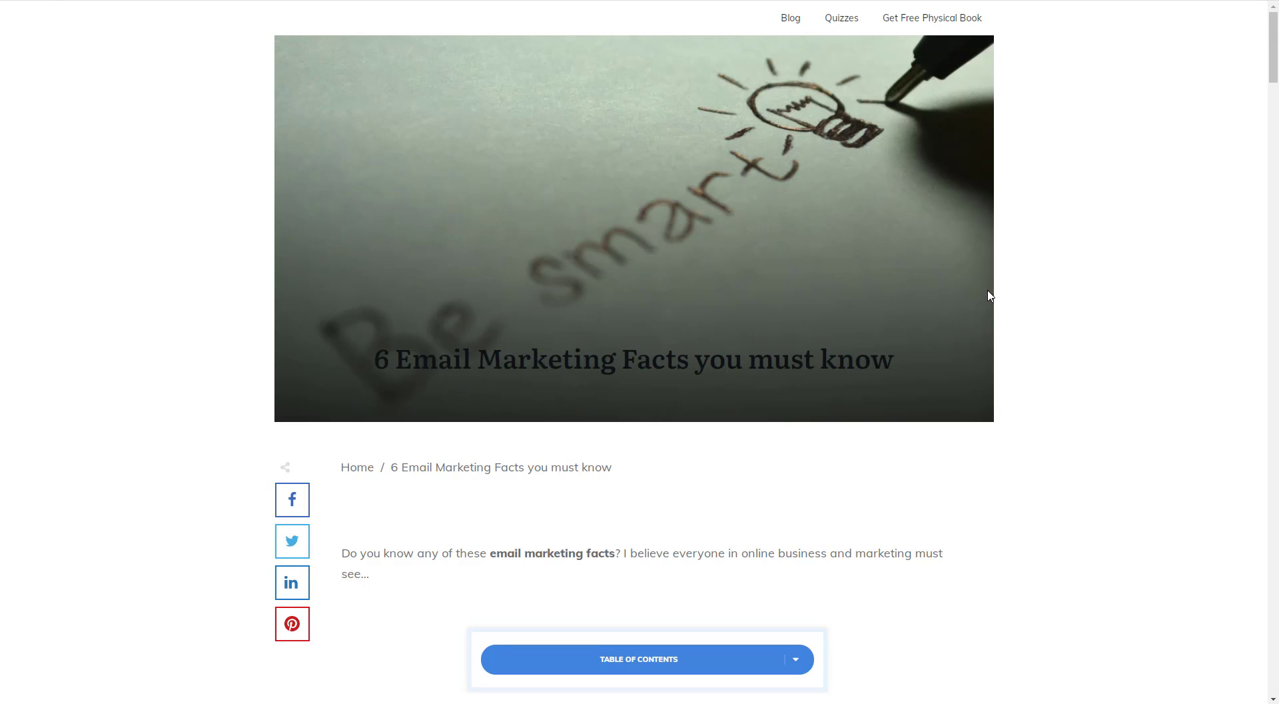
scroll(988, 290, "down", 4)
scroll(990, 297, "up", 4)
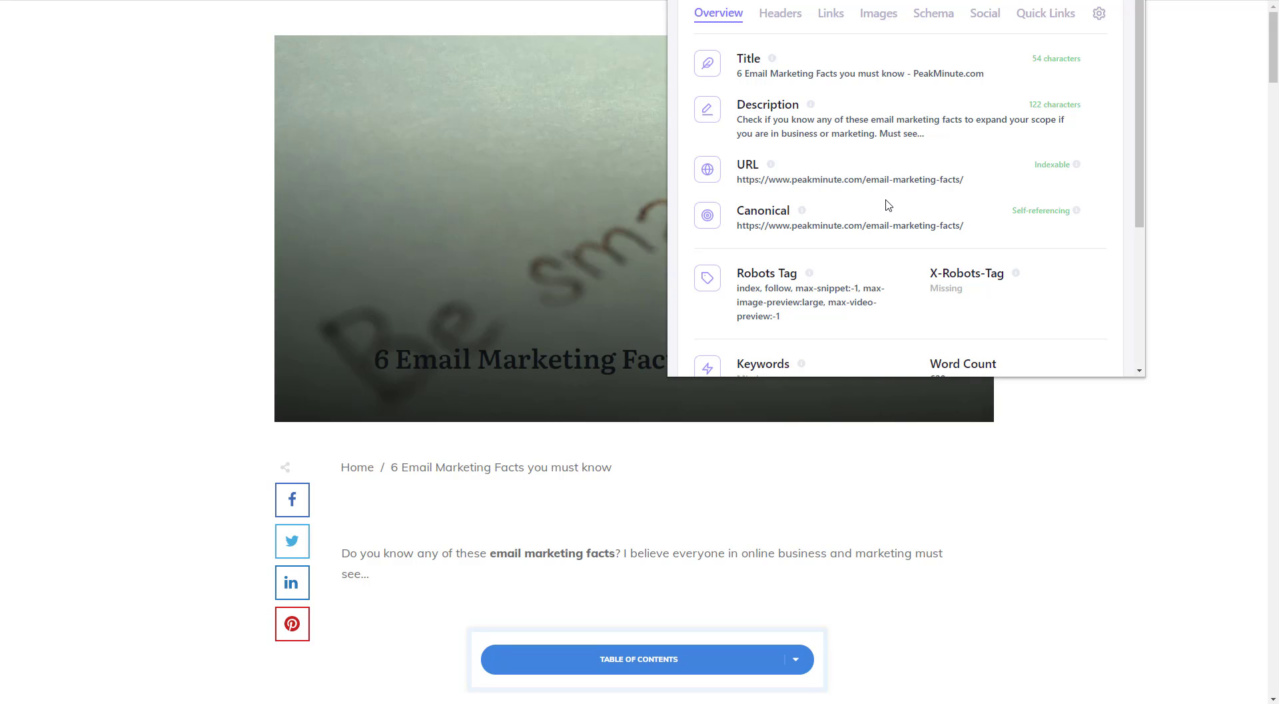
Examine the article's SEO overview, including title, description, canonical URL, robots tag, keywords and word count.
scroll(888, 204, "down", 2)
scroll(886, 203, "up", 2)
scroll(899, 213, "down", 2)
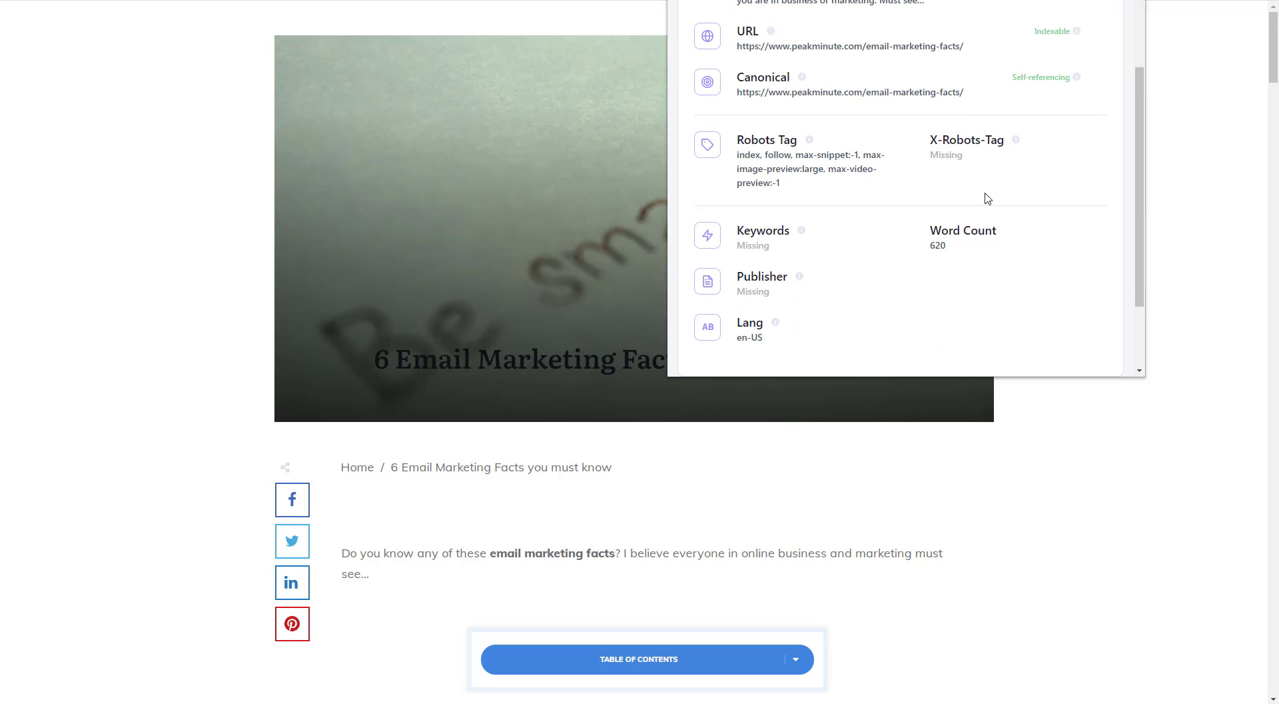
scroll(833, 224, "up", 1)
scroll(832, 224, "up", 3)
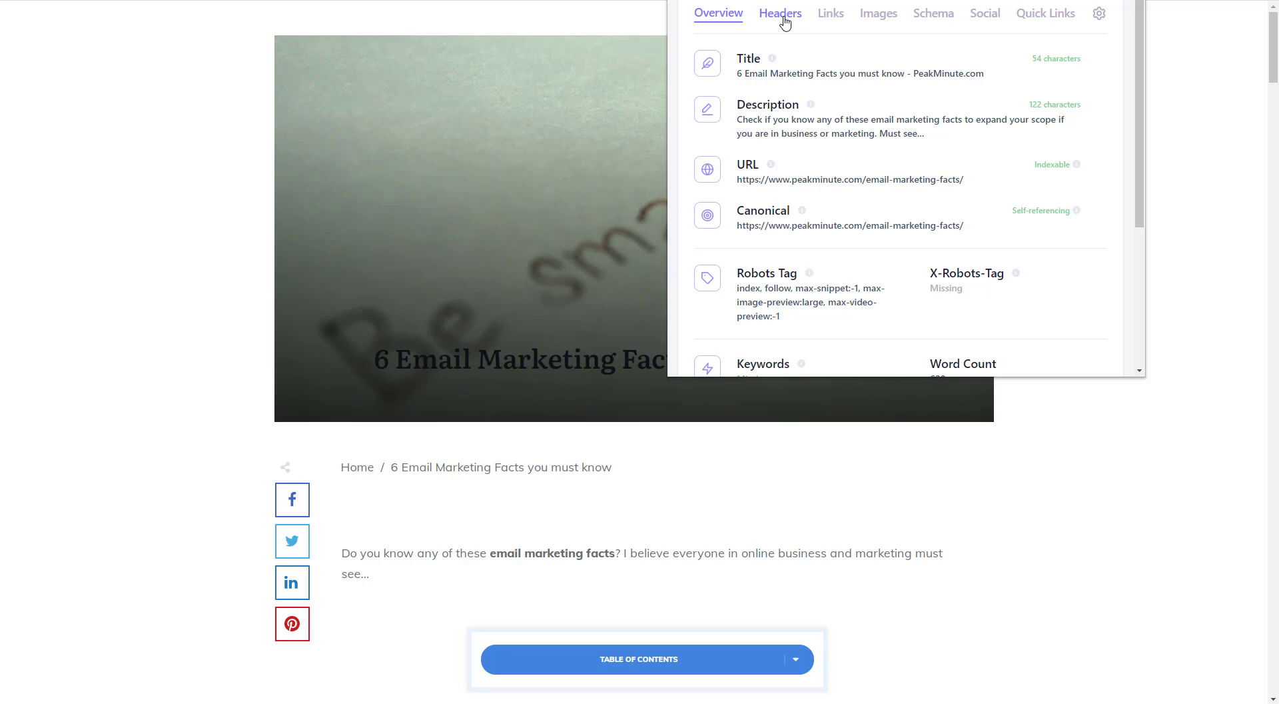
Examine the article's heading structure, link lists and images without alt text in the SEO extension.
left_click(785, 22)
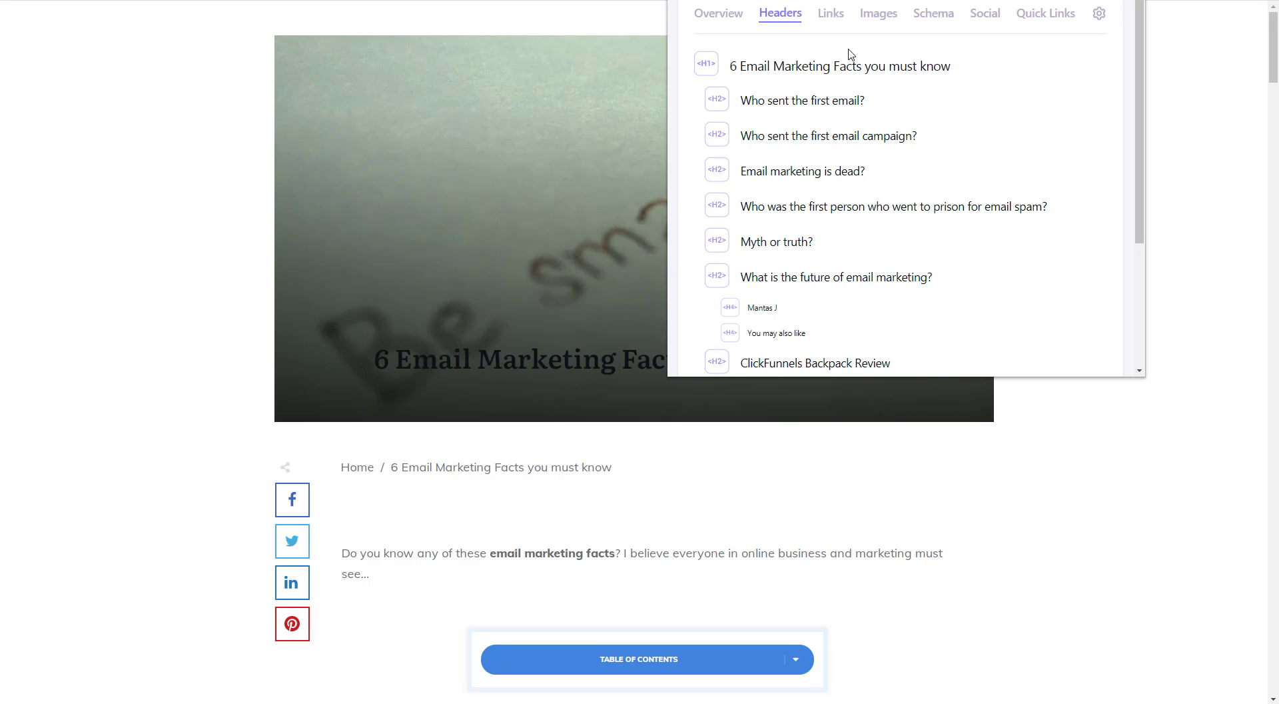
left_click(837, 22)
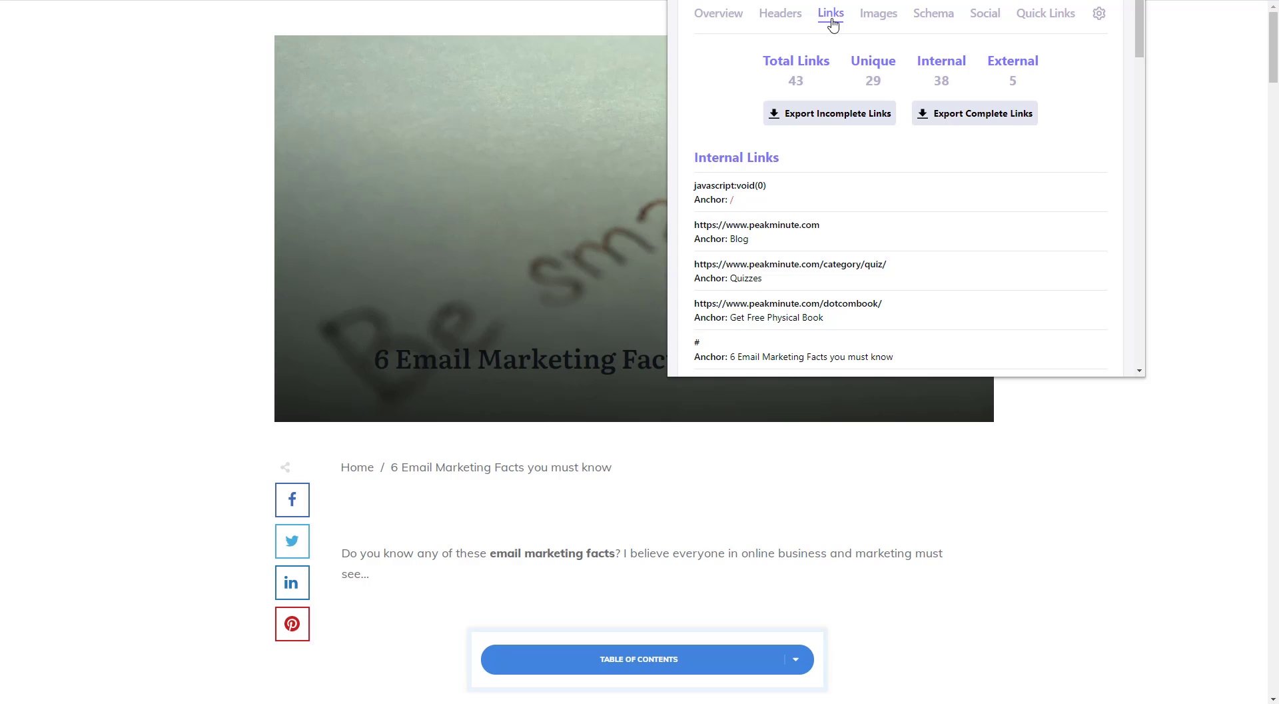
left_click(886, 23)
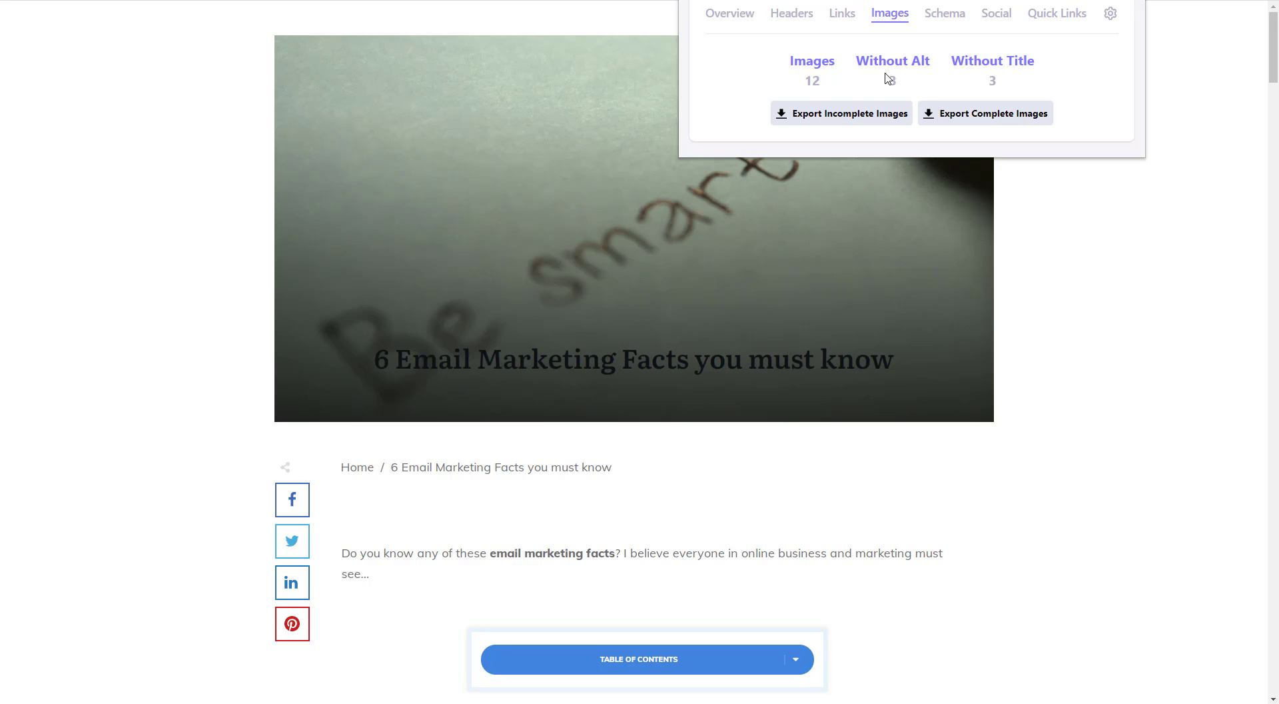
left_click_drag(881, 81, 897, 81)
Look through the article's schema markup in the SEO extension.
left_click(945, 15)
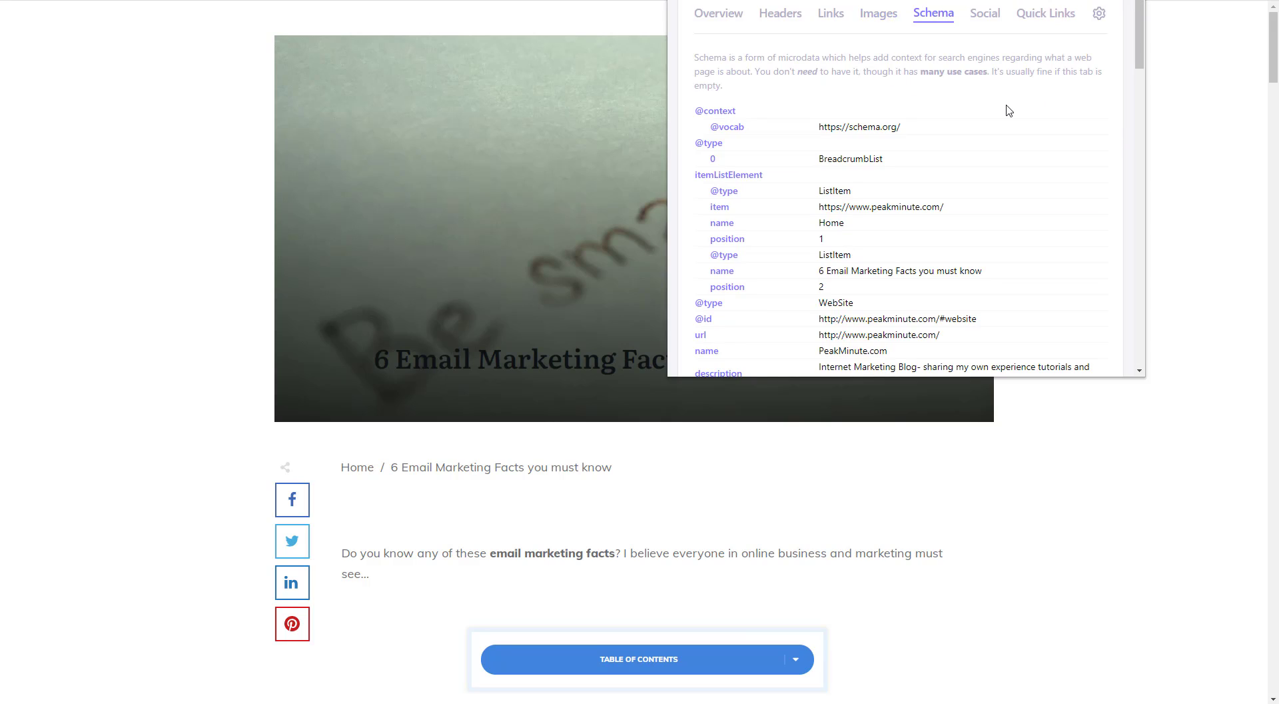
scroll(1008, 110, "down", 7)
scroll(1008, 110, "down", 8)
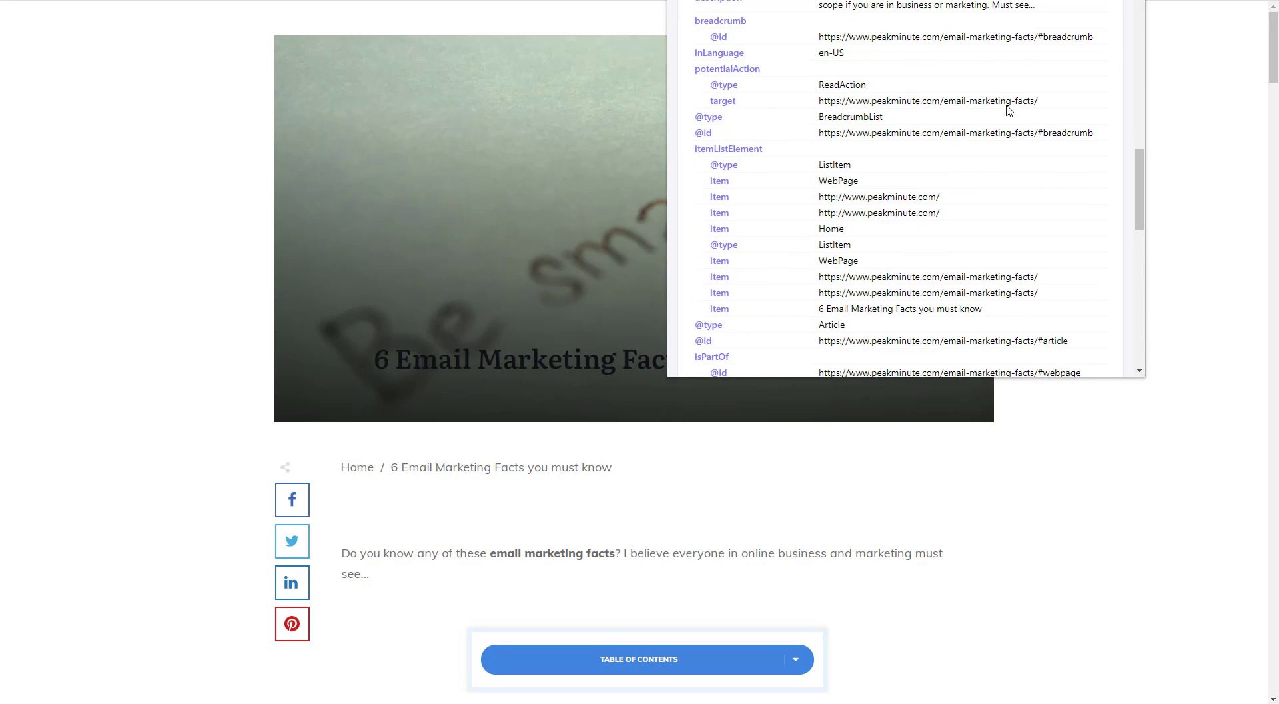
scroll(1008, 110, "up", 6)
scroll(1008, 110, "up", 6)
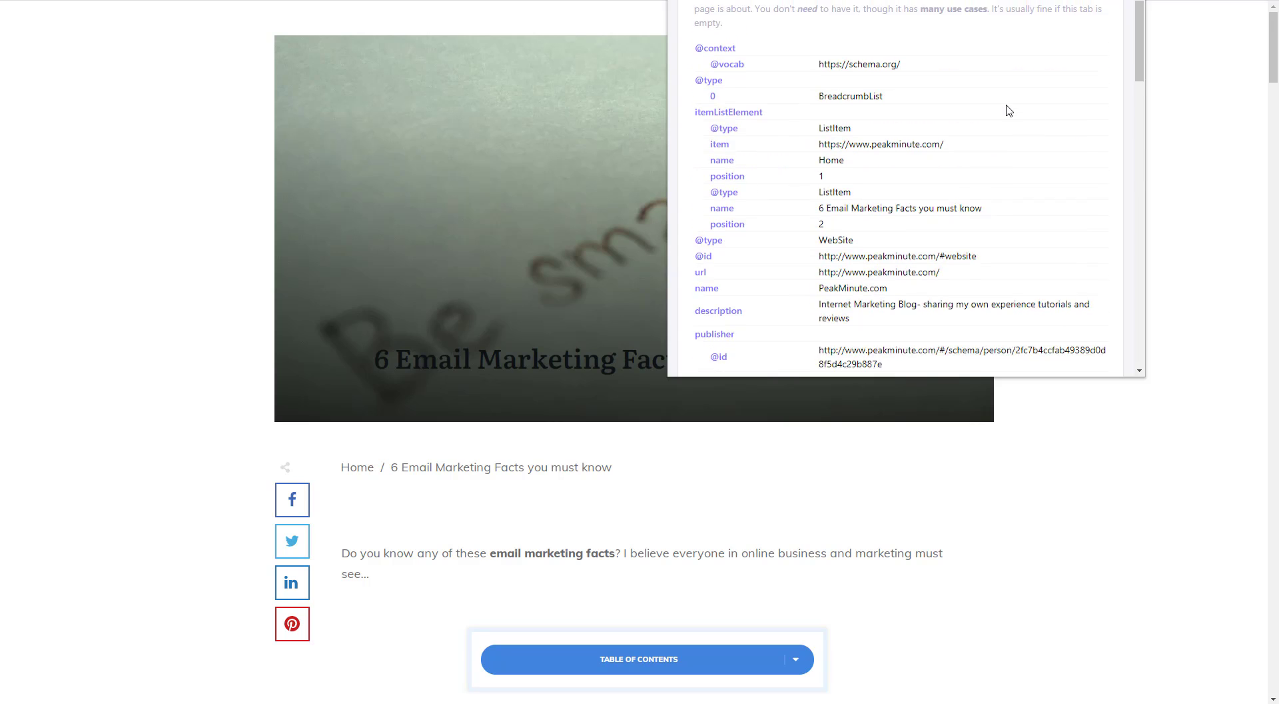
Review the article's Open Graph and Twitter tags, and highlight the site's Twitter handle.
left_click(984, 15)
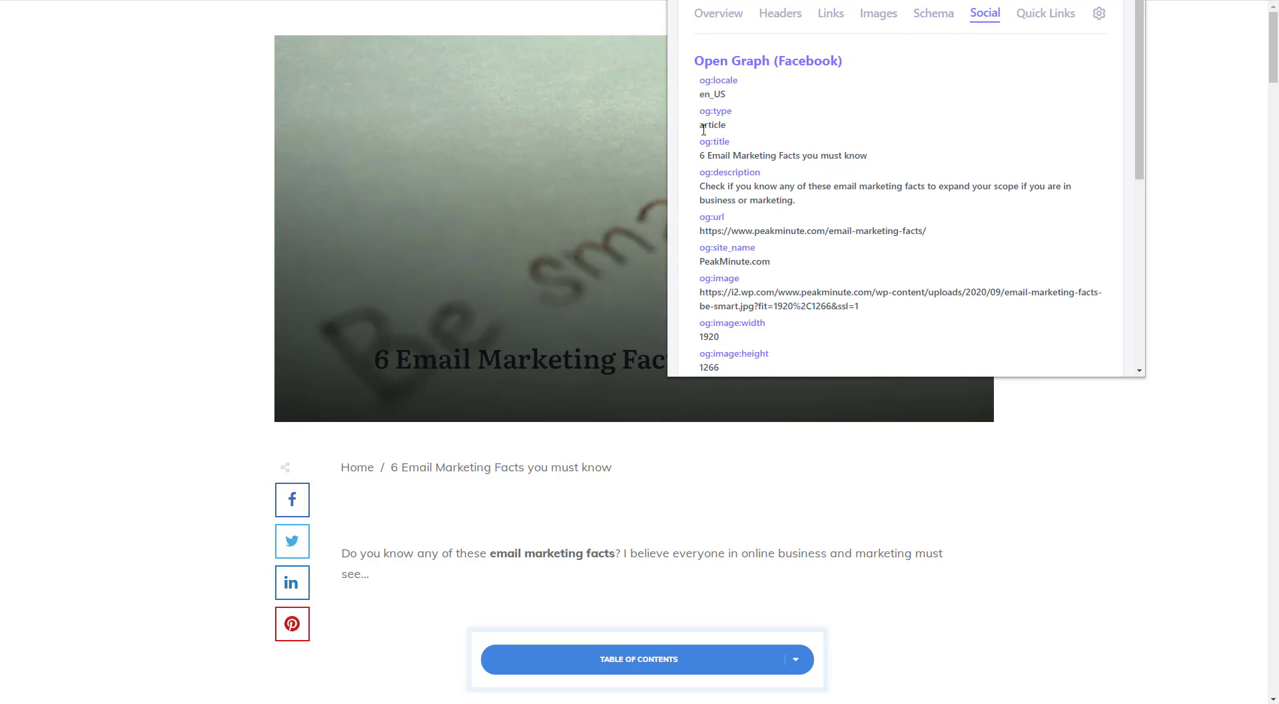
scroll(890, 244, "down", 5)
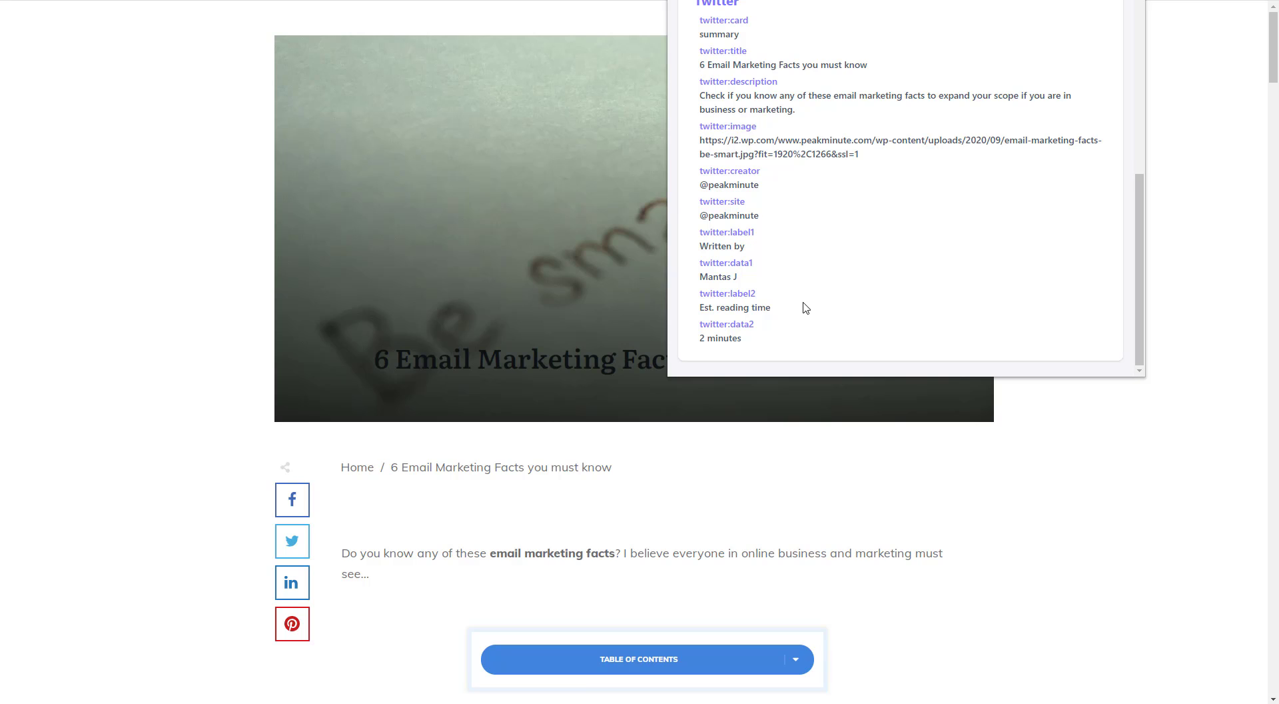
scroll(808, 277, "up", 1)
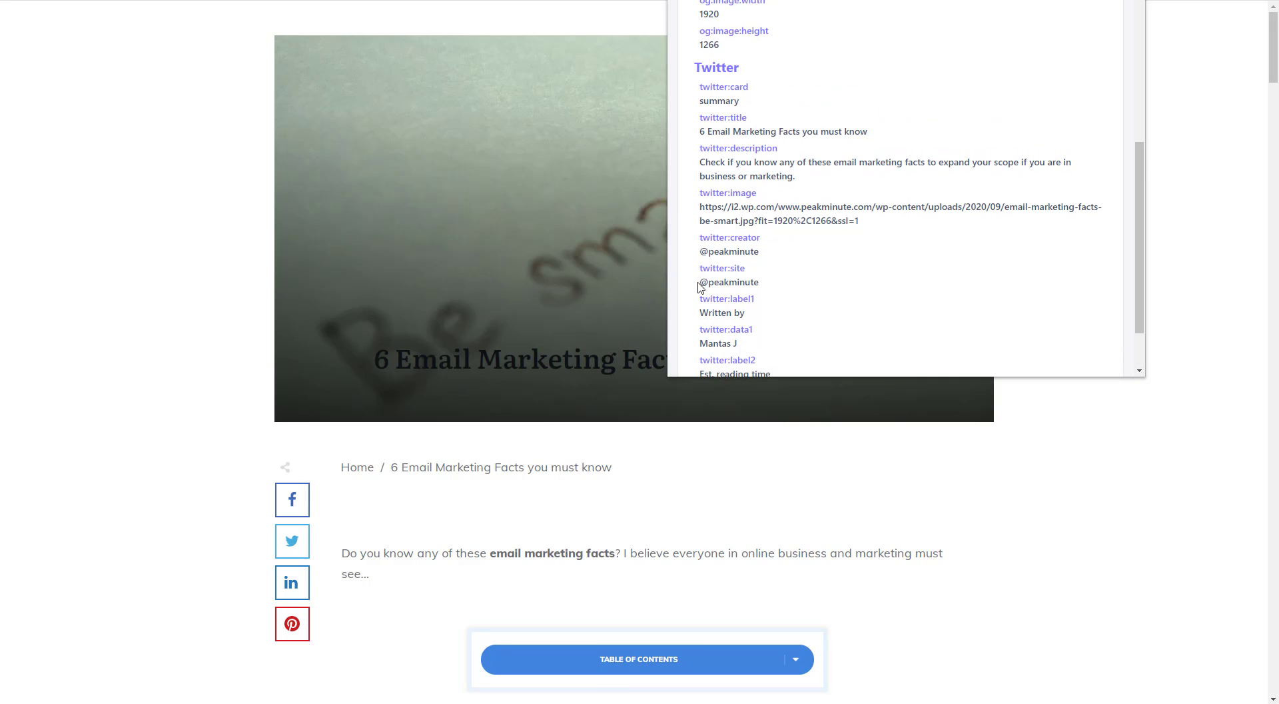
left_click_drag(699, 284, 760, 283)
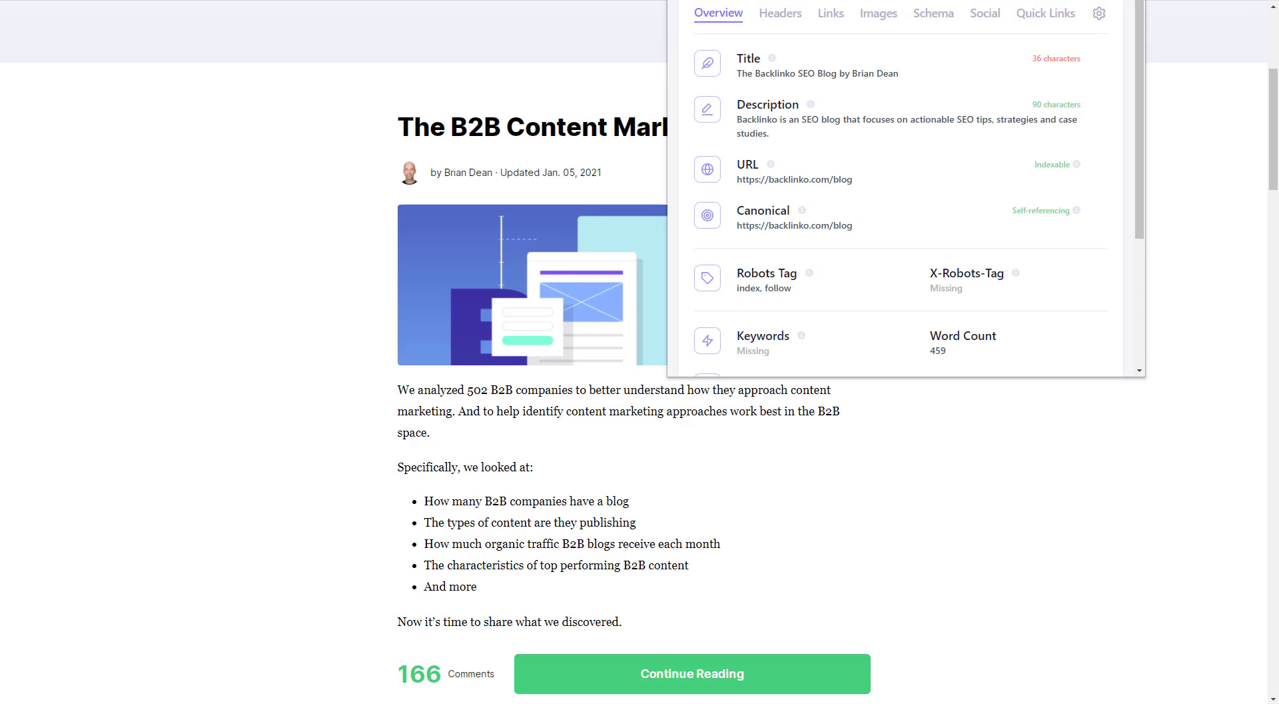
Review the Backlinko blog's Open Graph and Twitter tags, and highlight its Twitter site handle.
left_click(982, 16)
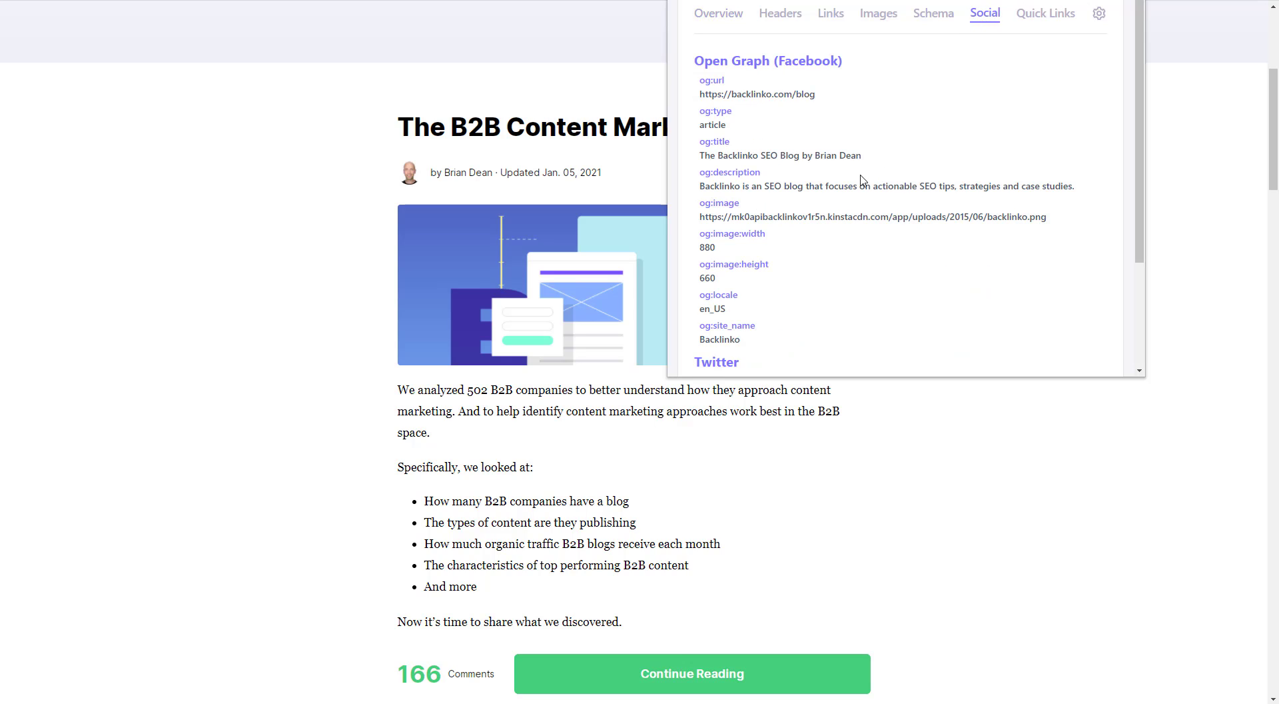
scroll(858, 181, "down", 3)
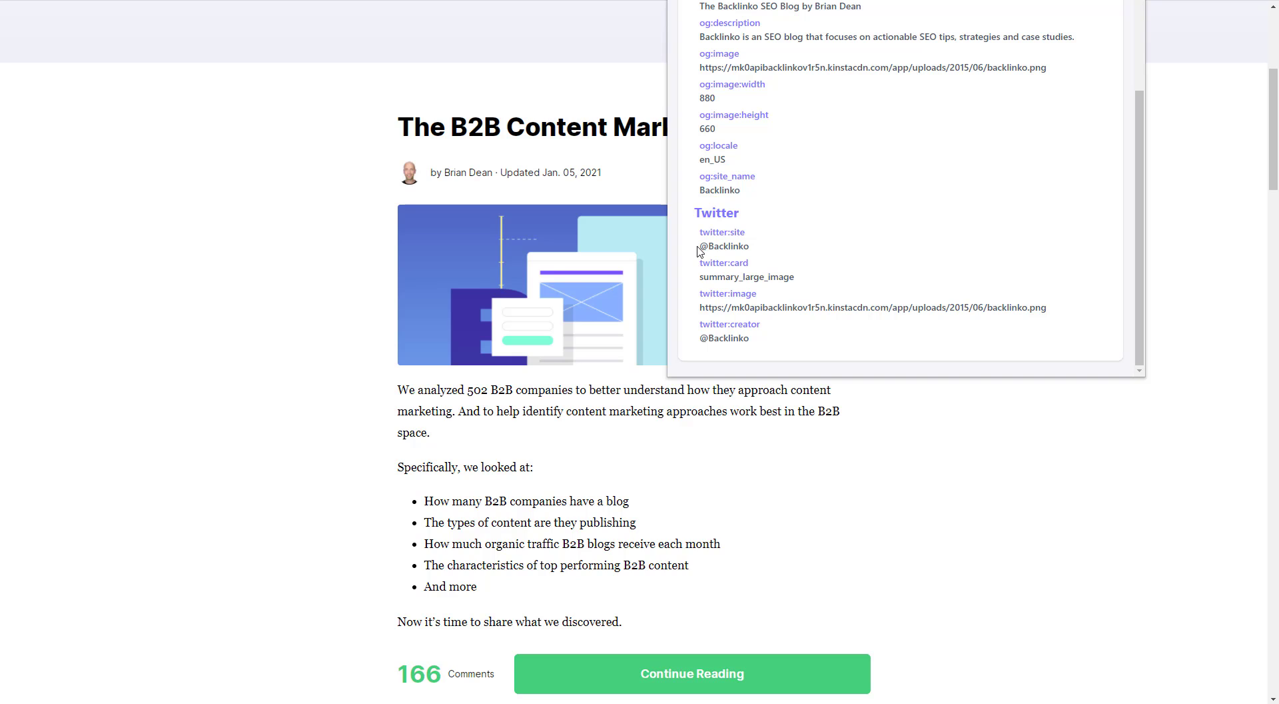
left_click_drag(698, 247, 757, 251)
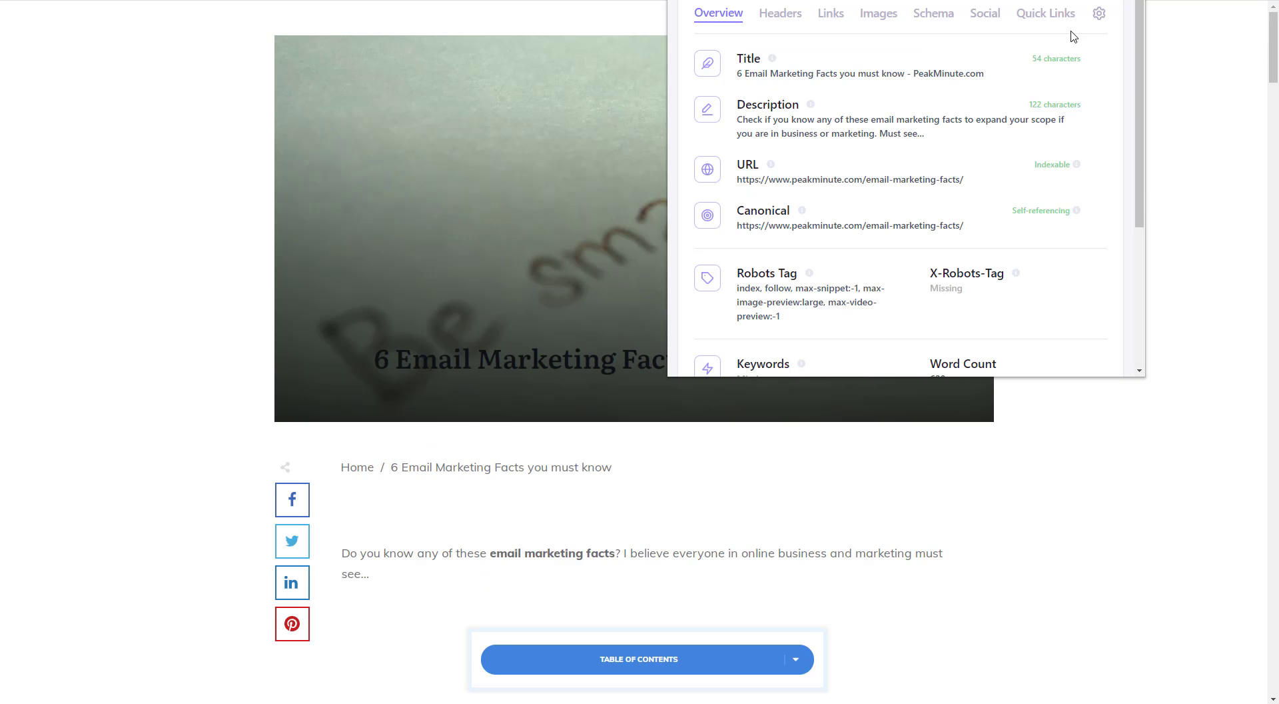
Review the SEO extension's quick links for the email marketing article and perform an -inurl:https search.
left_click(1048, 17)
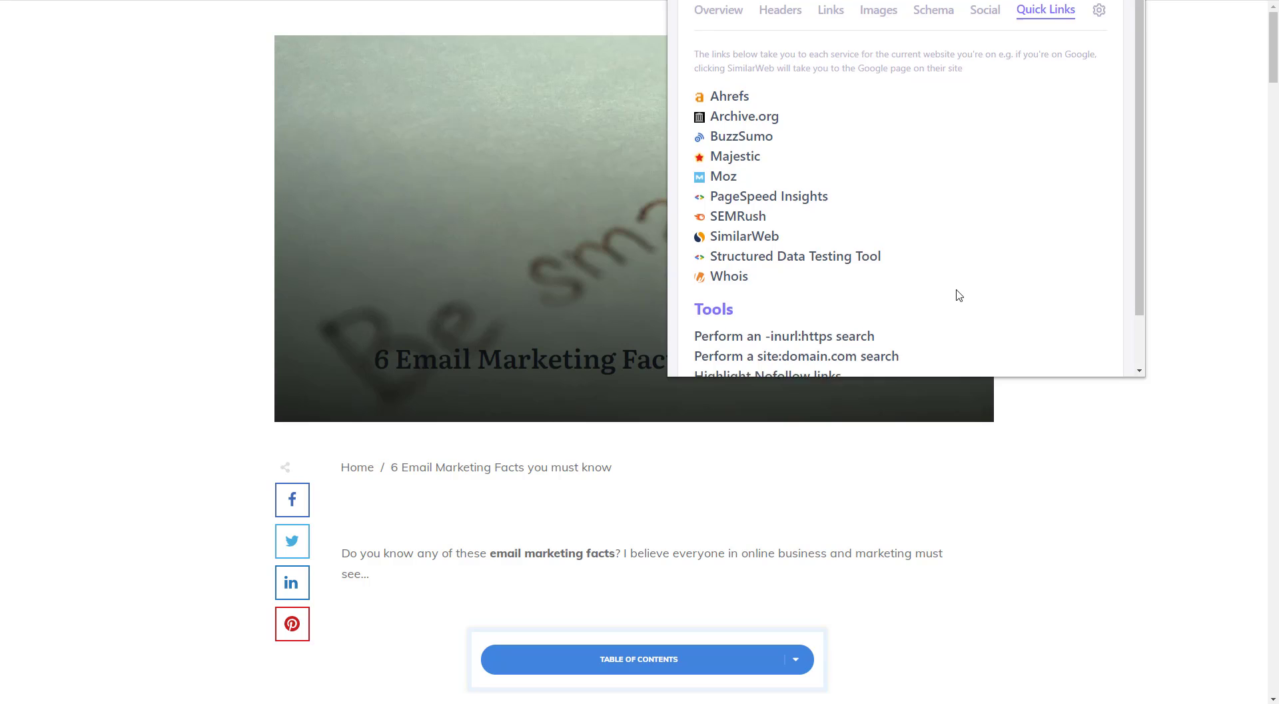
scroll(957, 296, "down", 1)
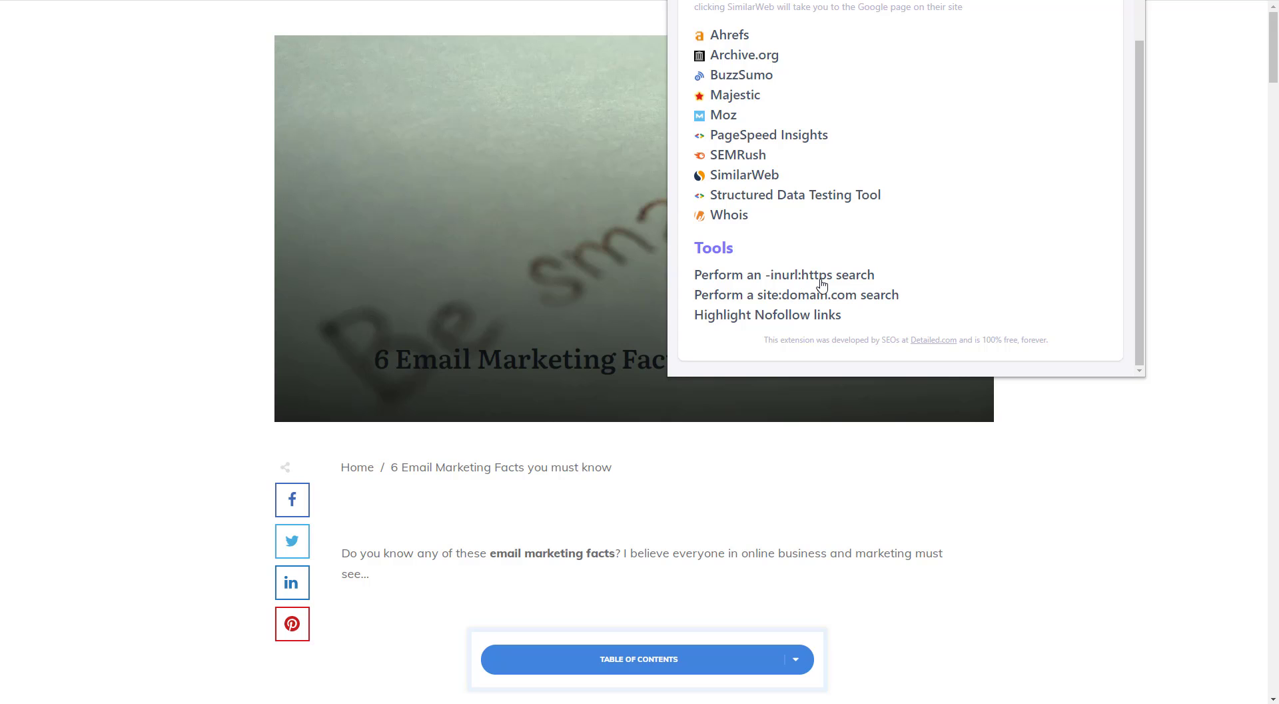
left_click(820, 279)
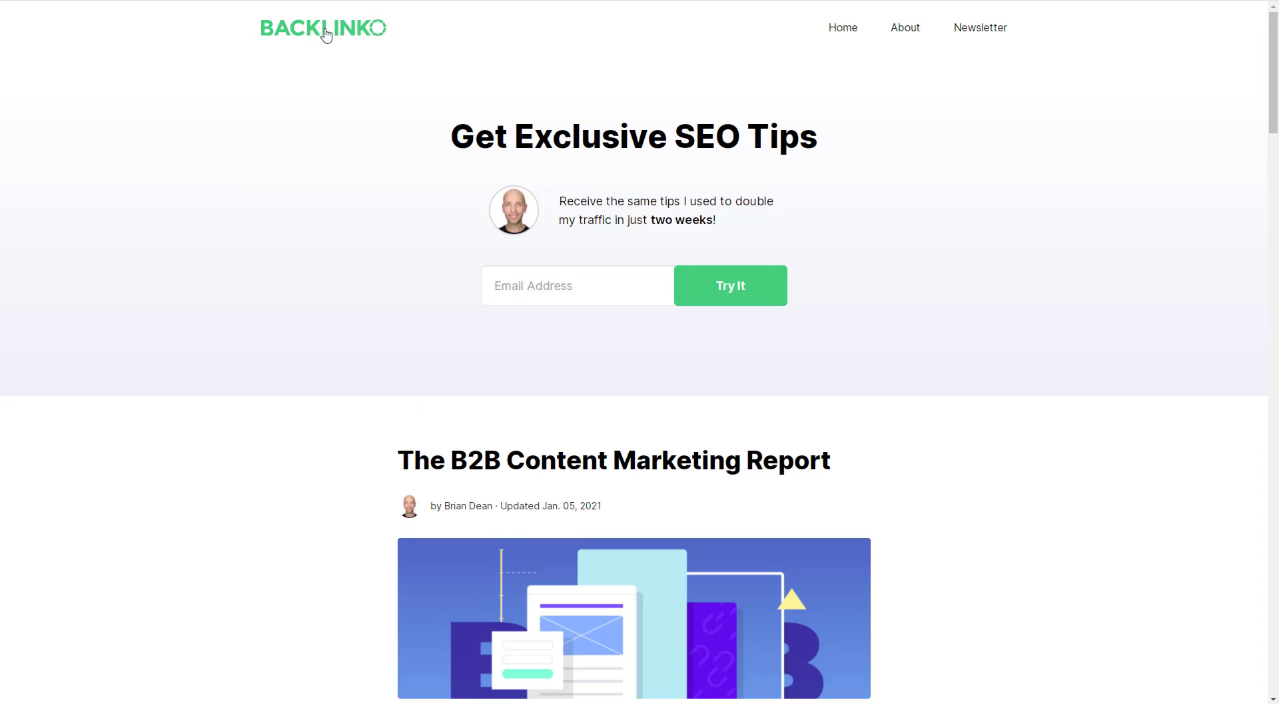
Go to the Backlinko home page and show its SEO overview in the extension.
left_click(326, 34)
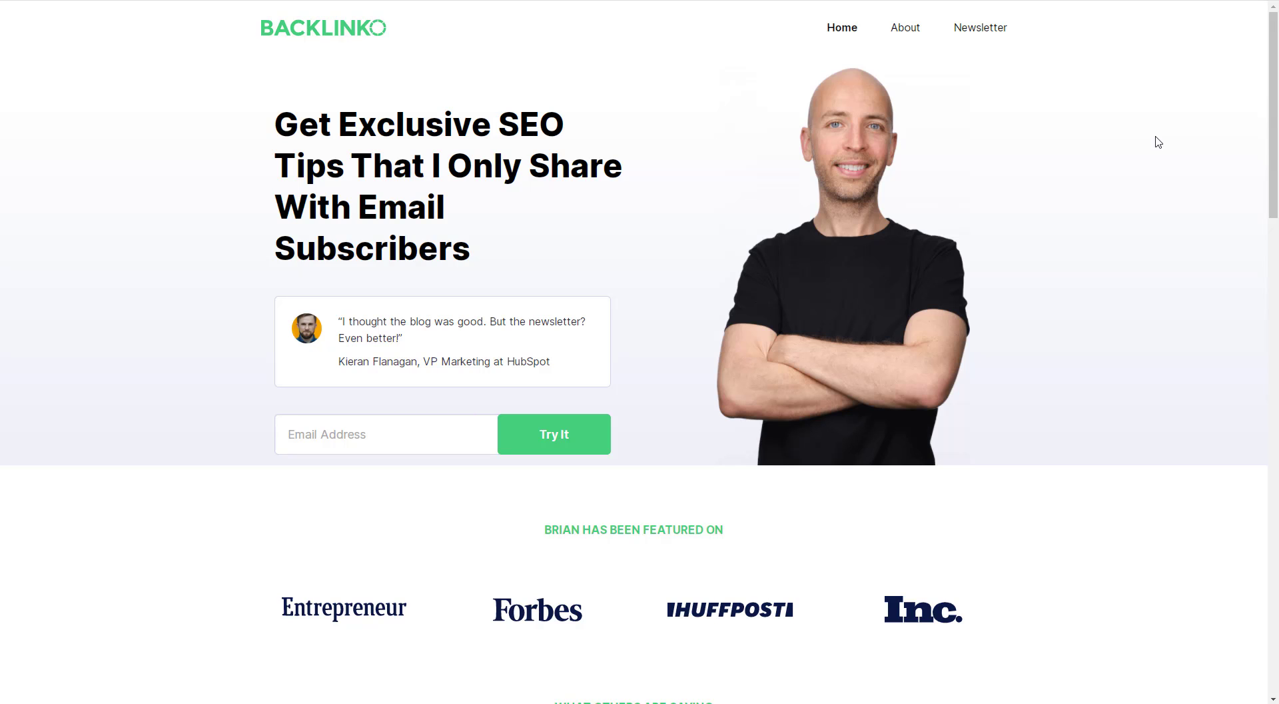
left_click(1121, 3)
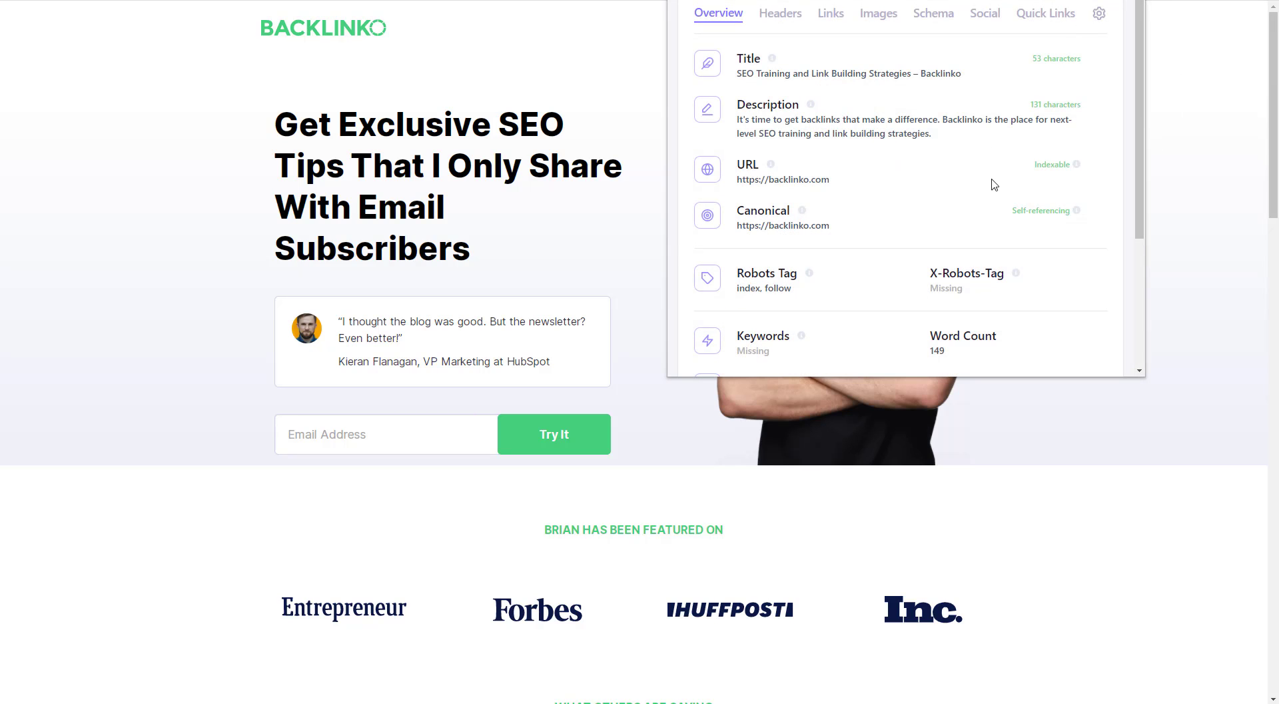
Review the extension's quick links for the Backlinko home page and perform an -inurl:https search.
left_click(1056, 15)
scroll(866, 260, "down", 2)
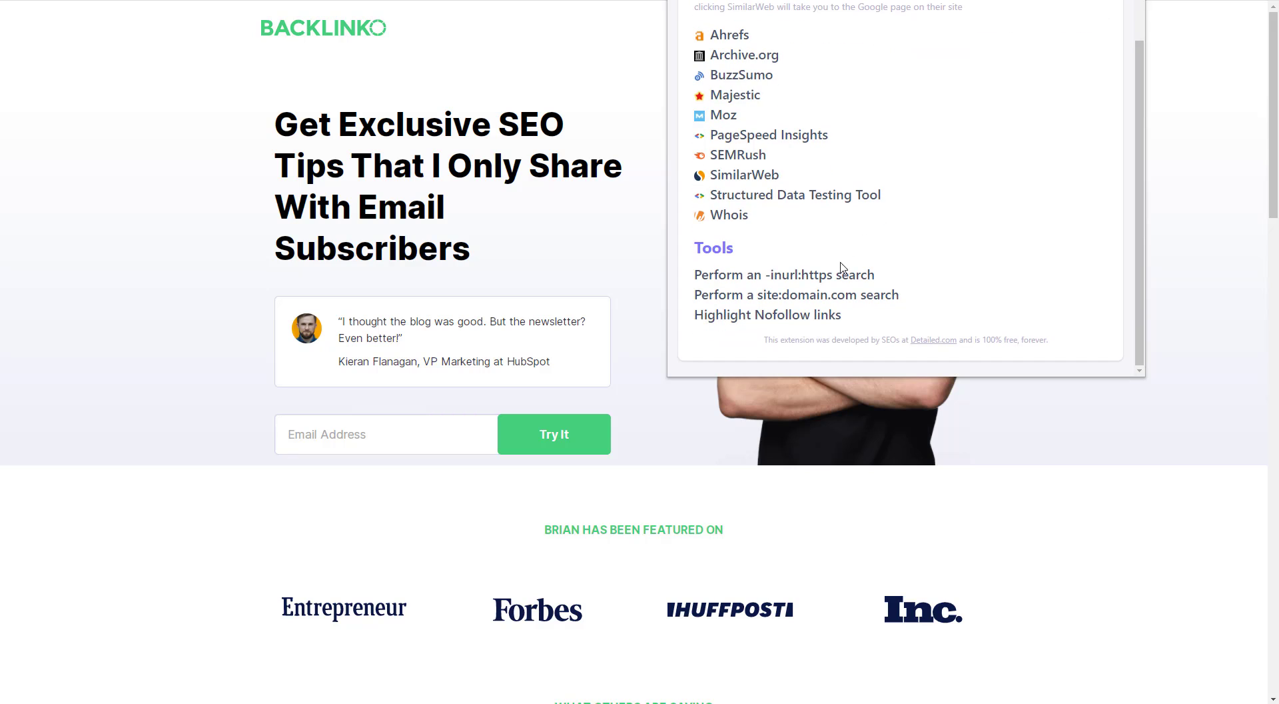
left_click(838, 275)
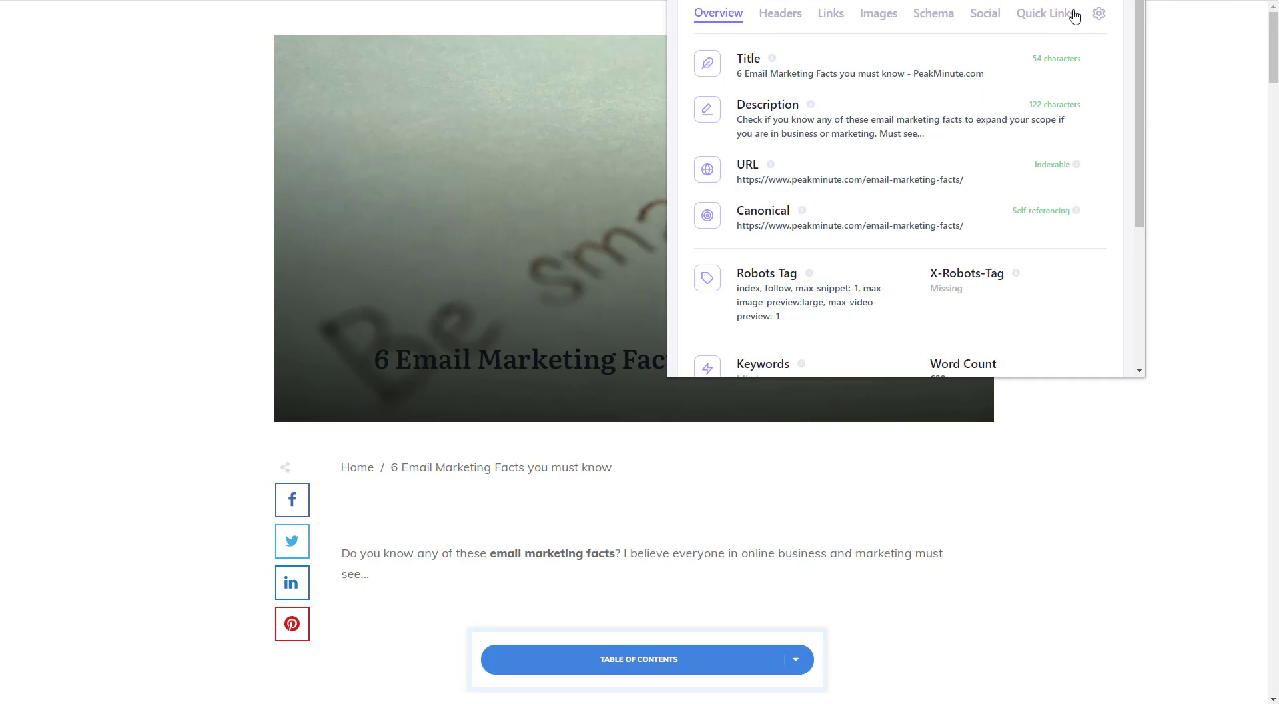
Perform a site:domain.com search for PeakMinute from the email marketing article's quick links and look through its indexed pages.
left_click(1037, 19)
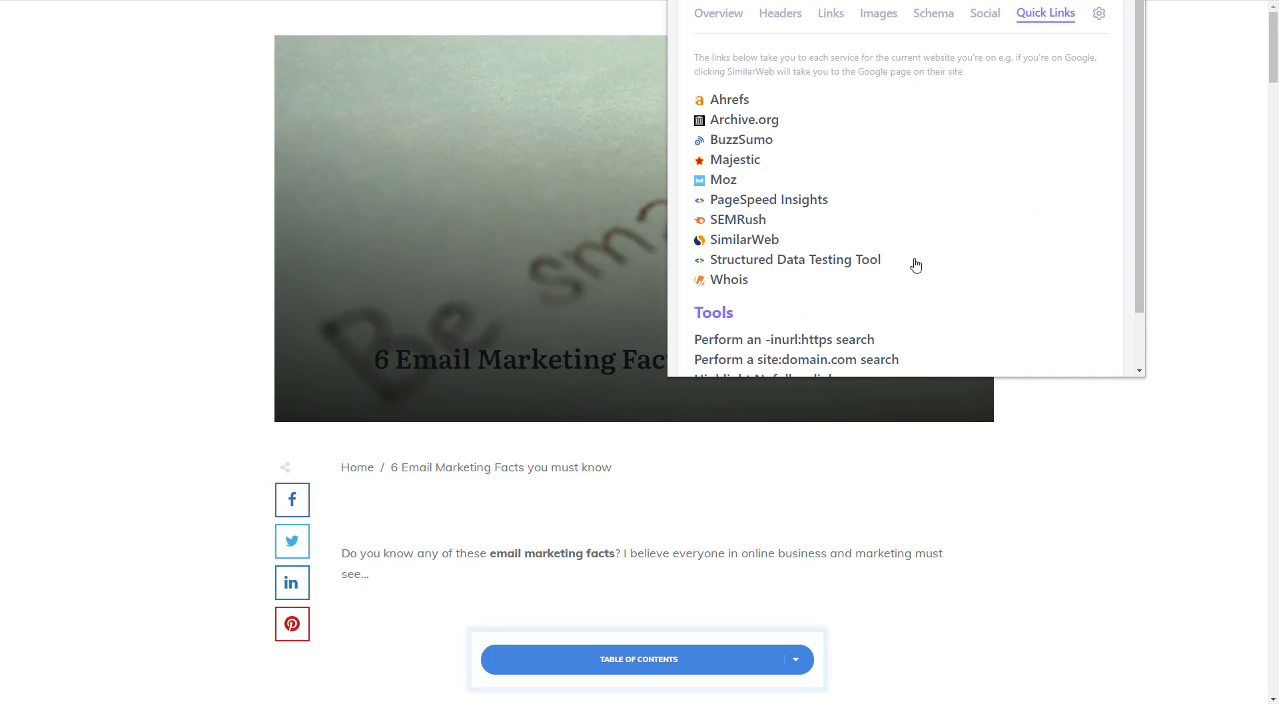
scroll(913, 263, "down", 1)
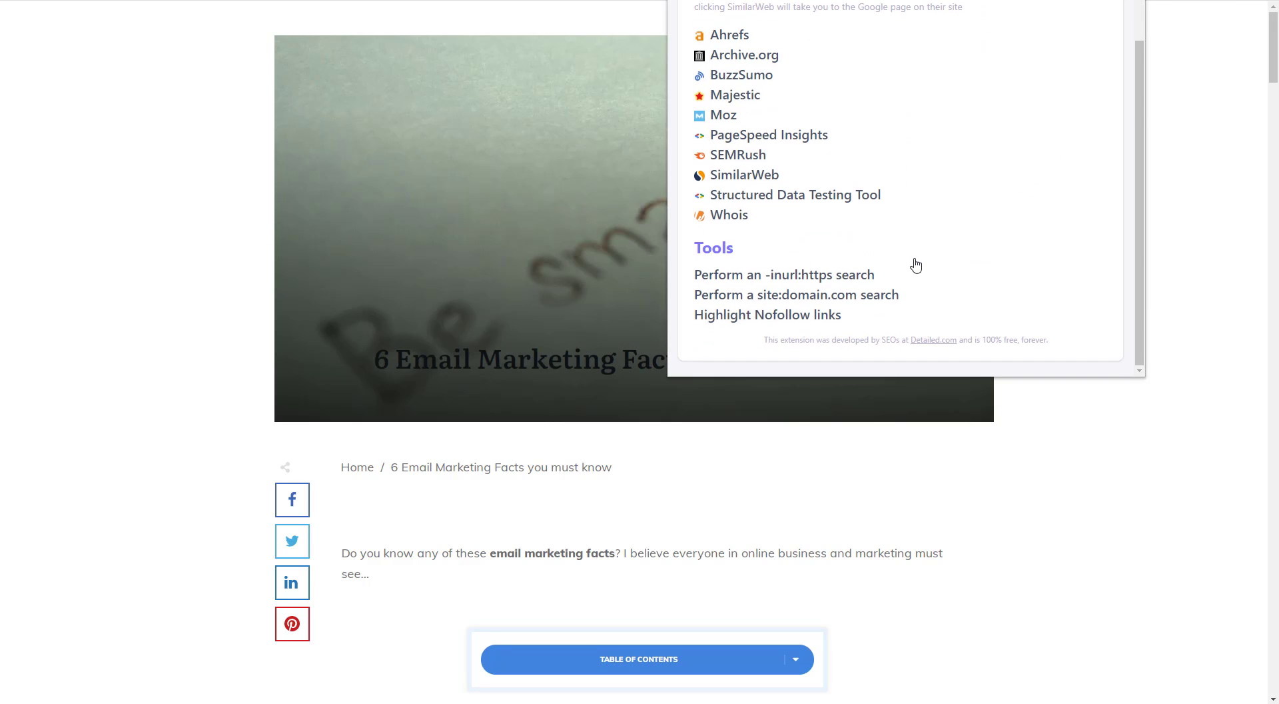
left_click(843, 296)
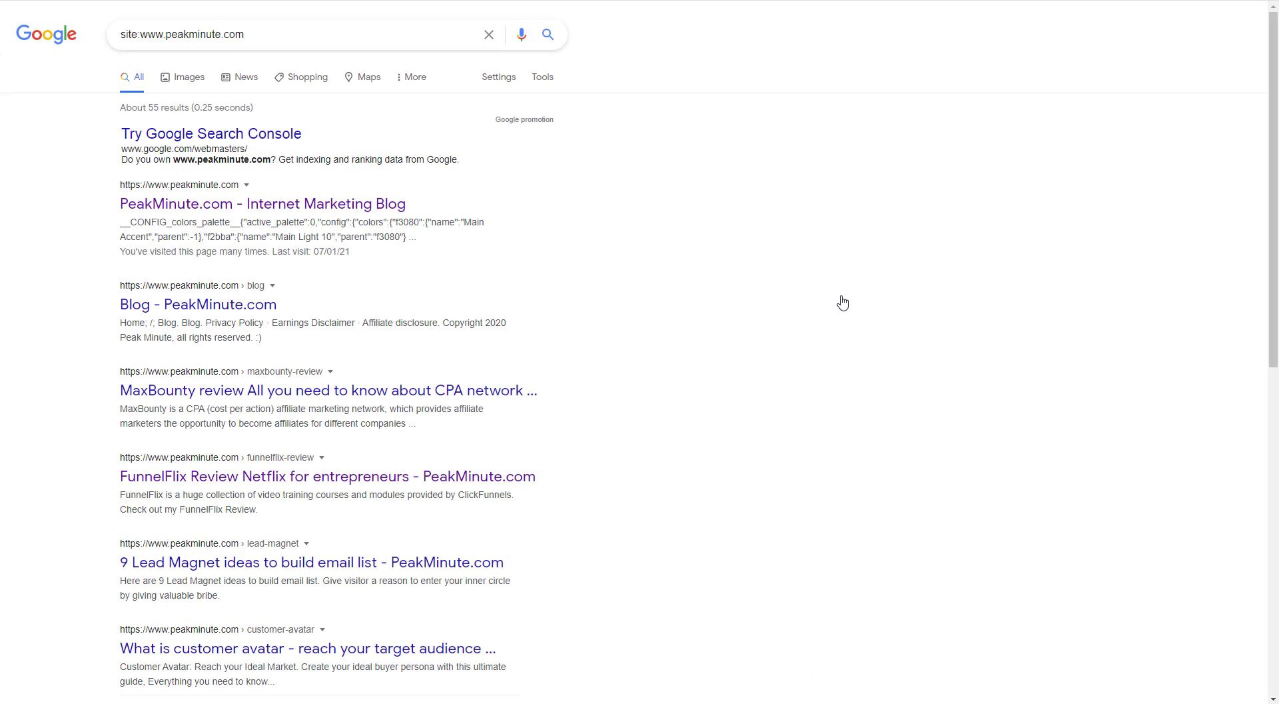
scroll(773, 277, "down", 1)
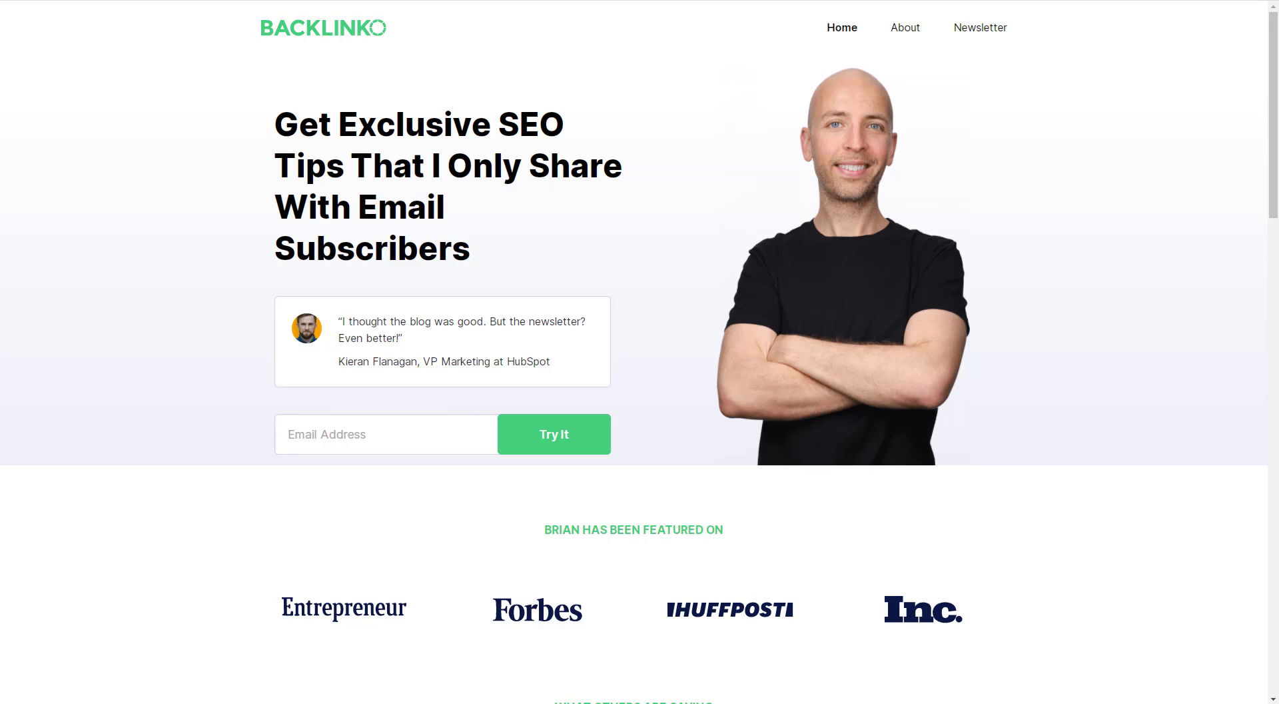
Perform a site:domain.com search for Backlinko from the SEO extension's quick links and browse the indexed pages.
left_click(1045, 14)
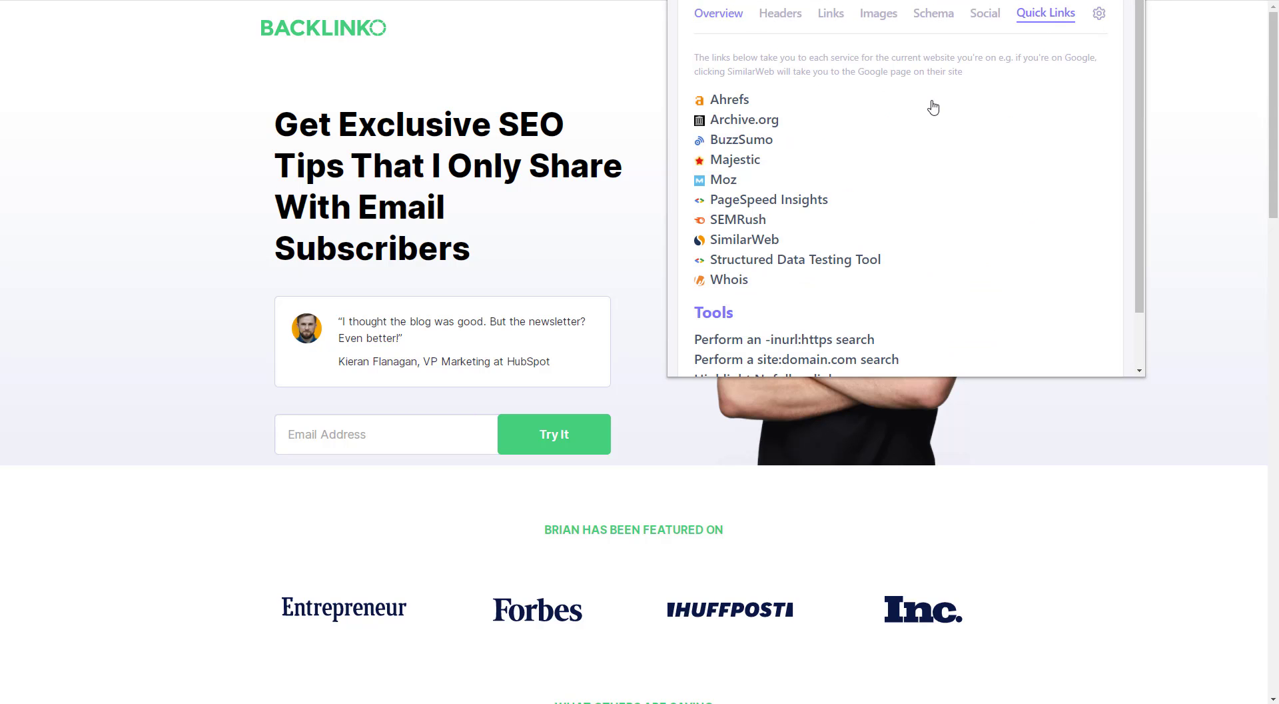
left_click(813, 359)
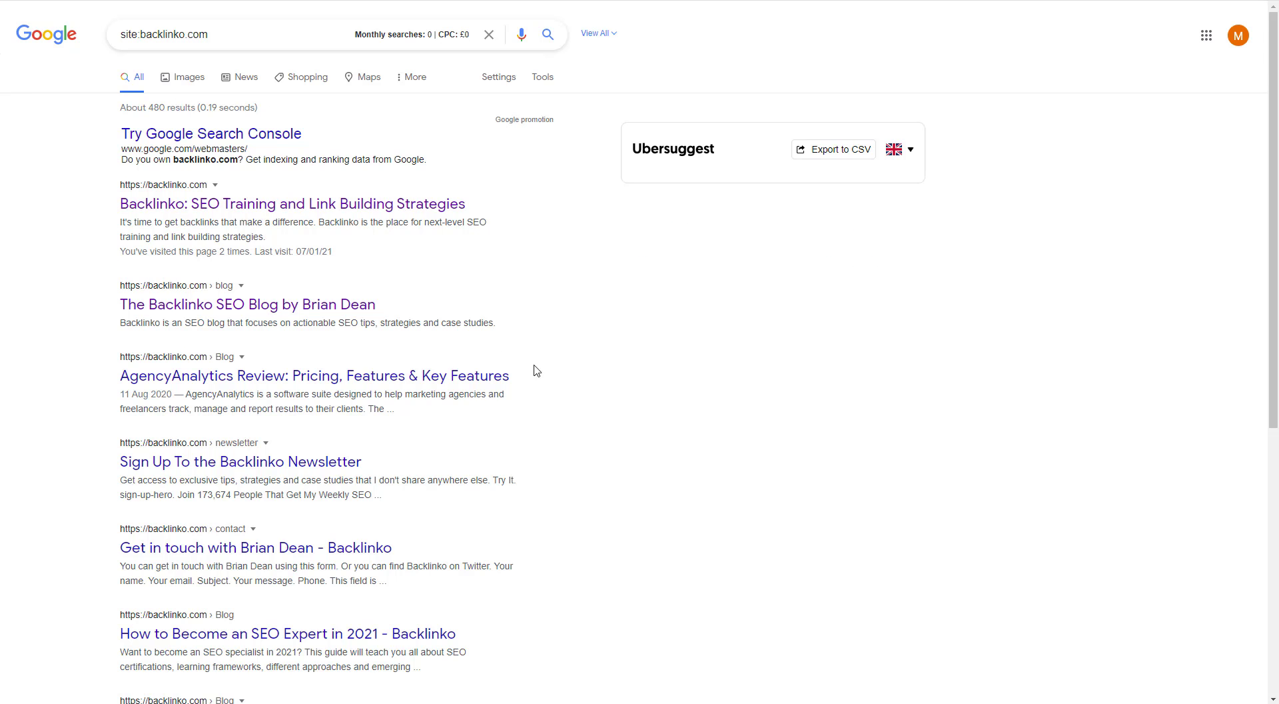
scroll(563, 379, "down", 2)
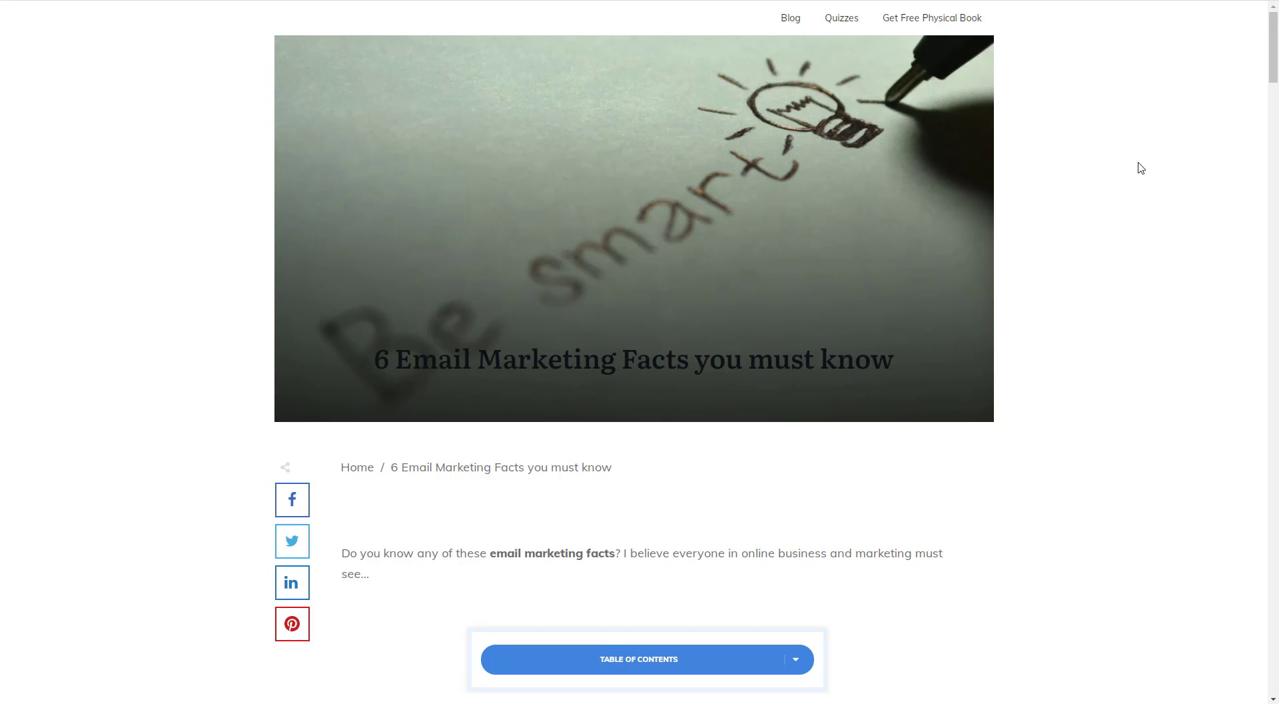
Generate a Lighthouse report for the PeakMinute email marketing facts article.
left_click(1156, 0)
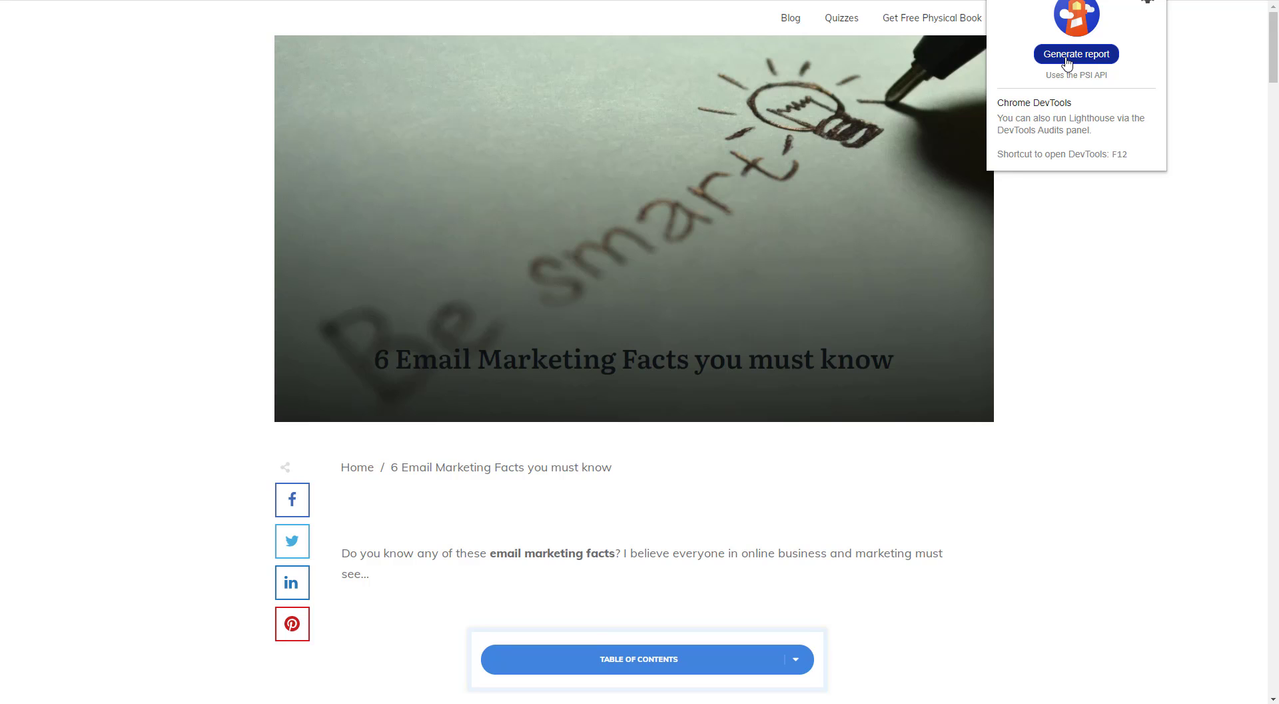
left_click(1067, 57)
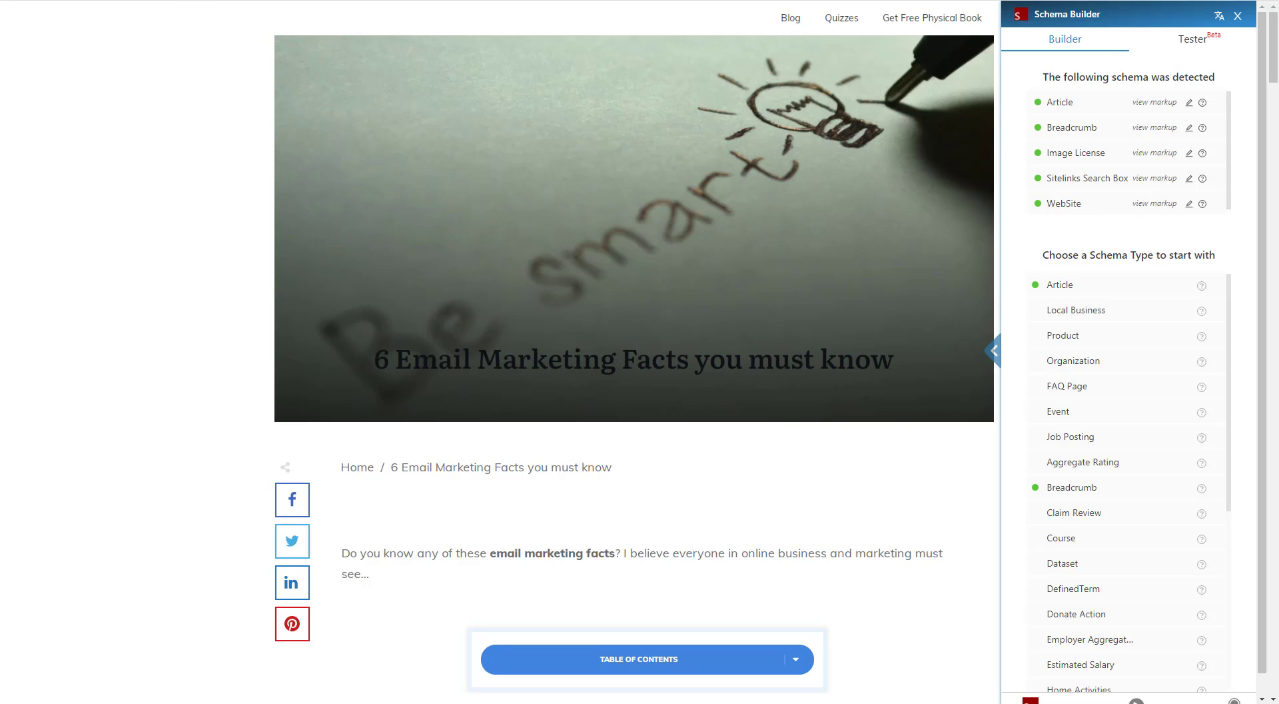
Search Google for dpreview in a new browser tab, go to the DPReview site and open the Fujifilm X-S10 camera review.
key("ctrl+t")
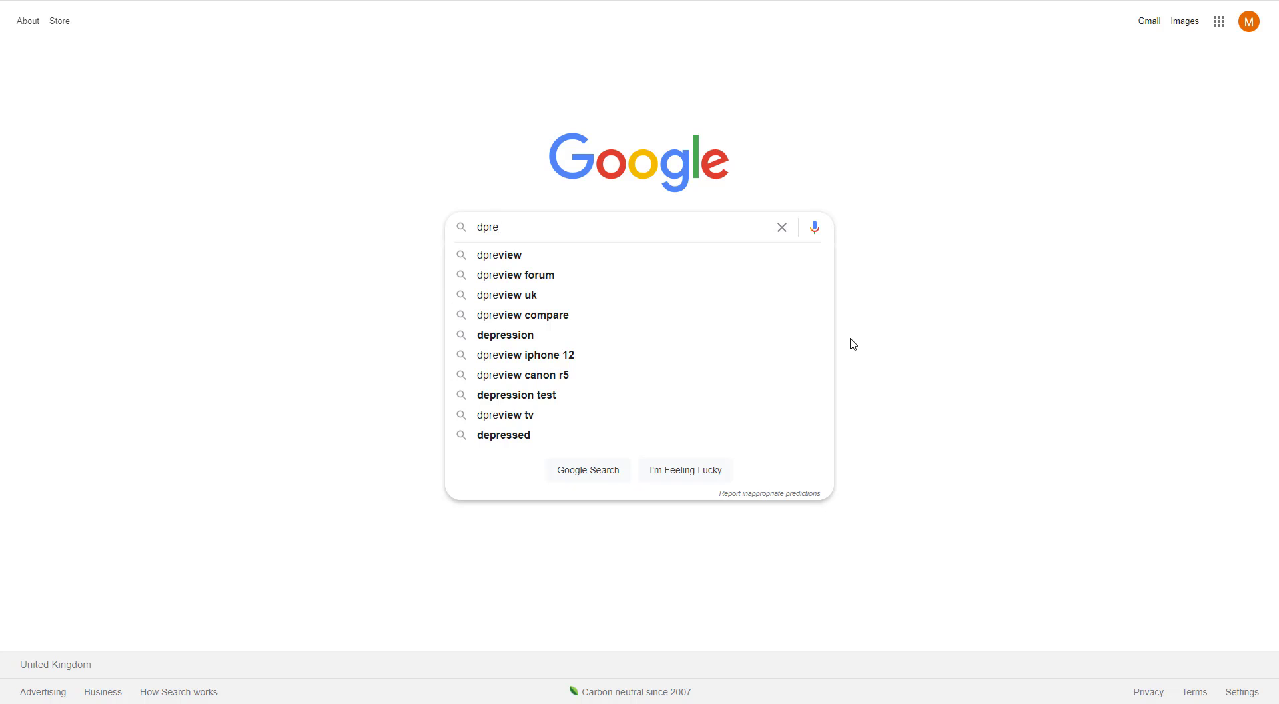
type("view")
key("Return")
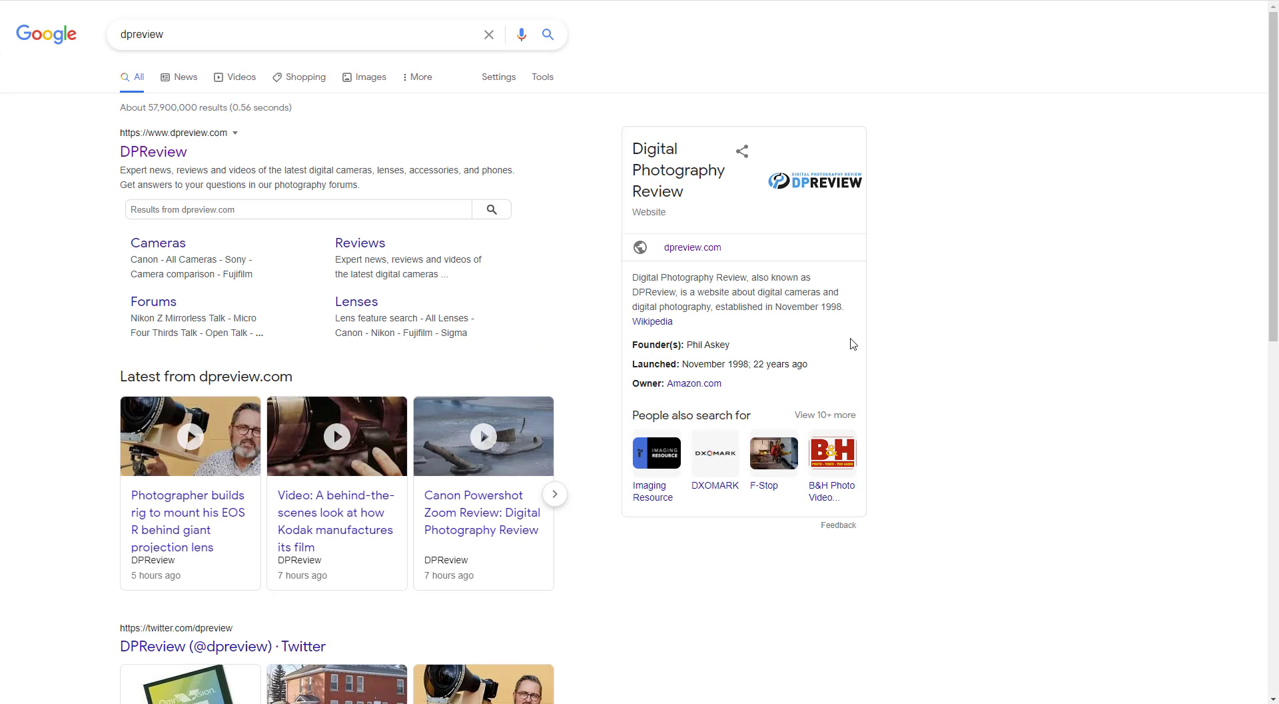
left_click(158, 167)
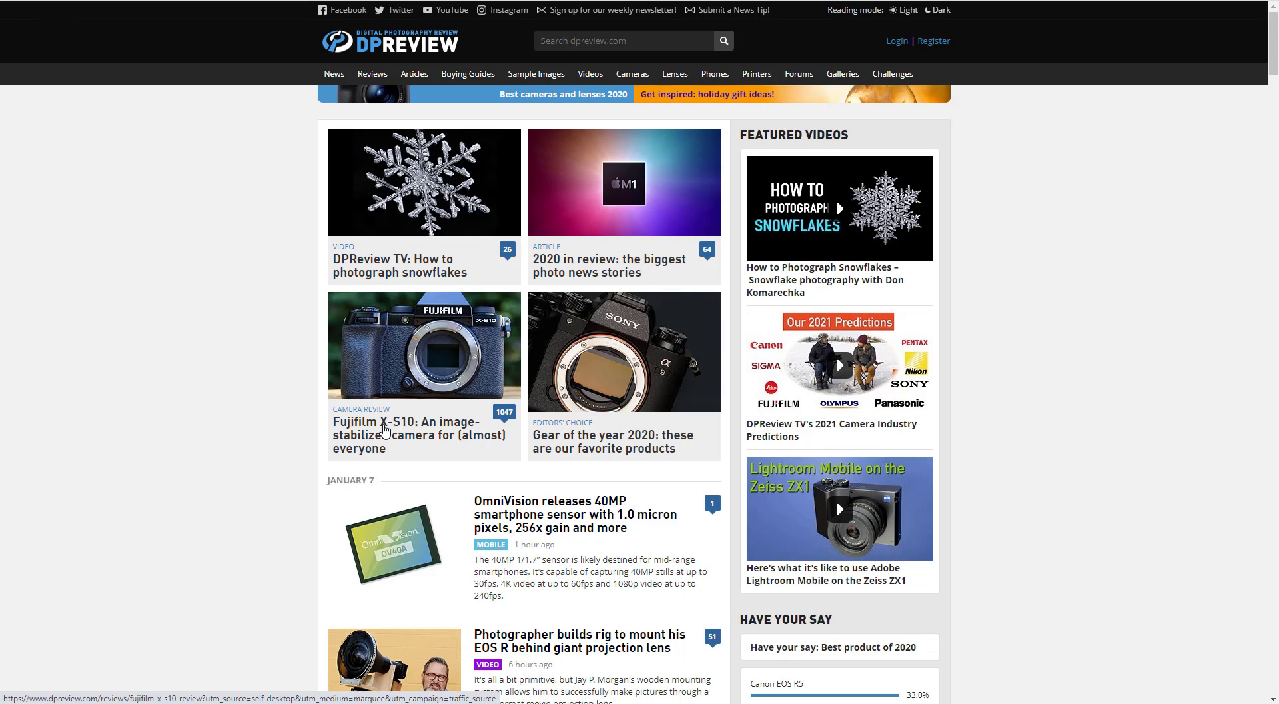
left_click(384, 428)
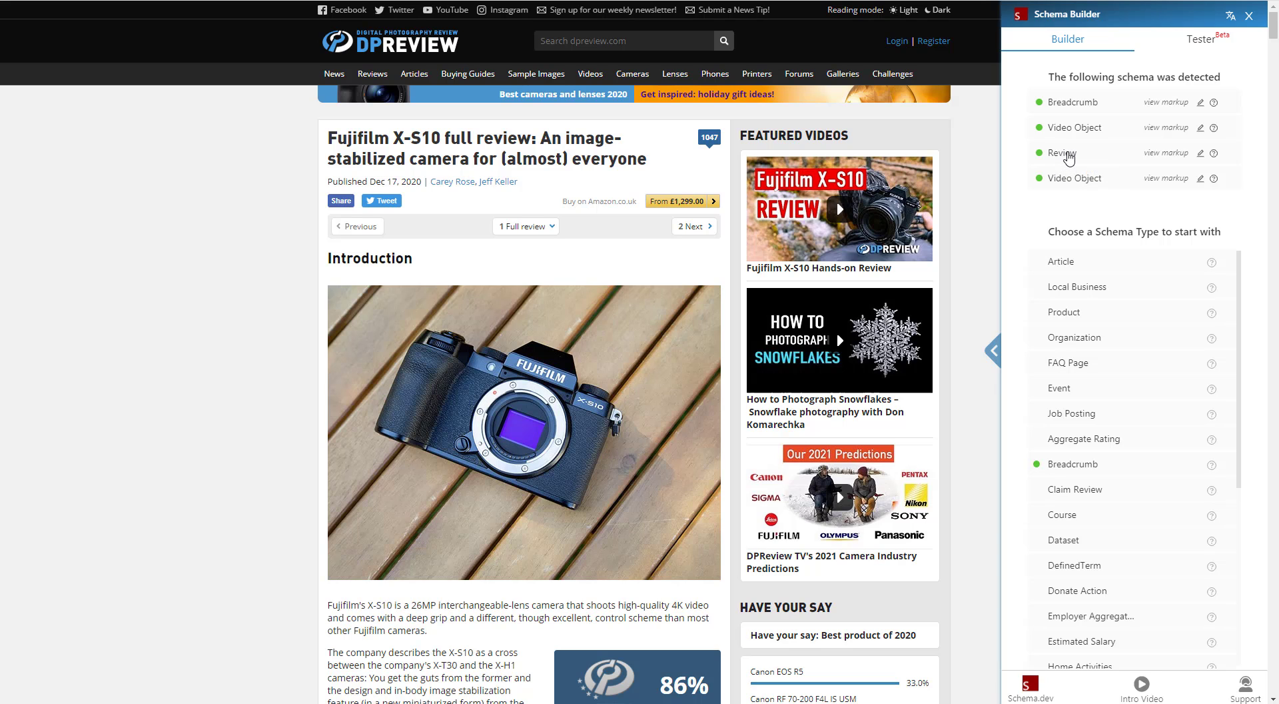
Start a Product schema for the Fujifilm X-S10 review and capture the article's headline as the product name.
left_click(1068, 157)
left_click(1062, 319)
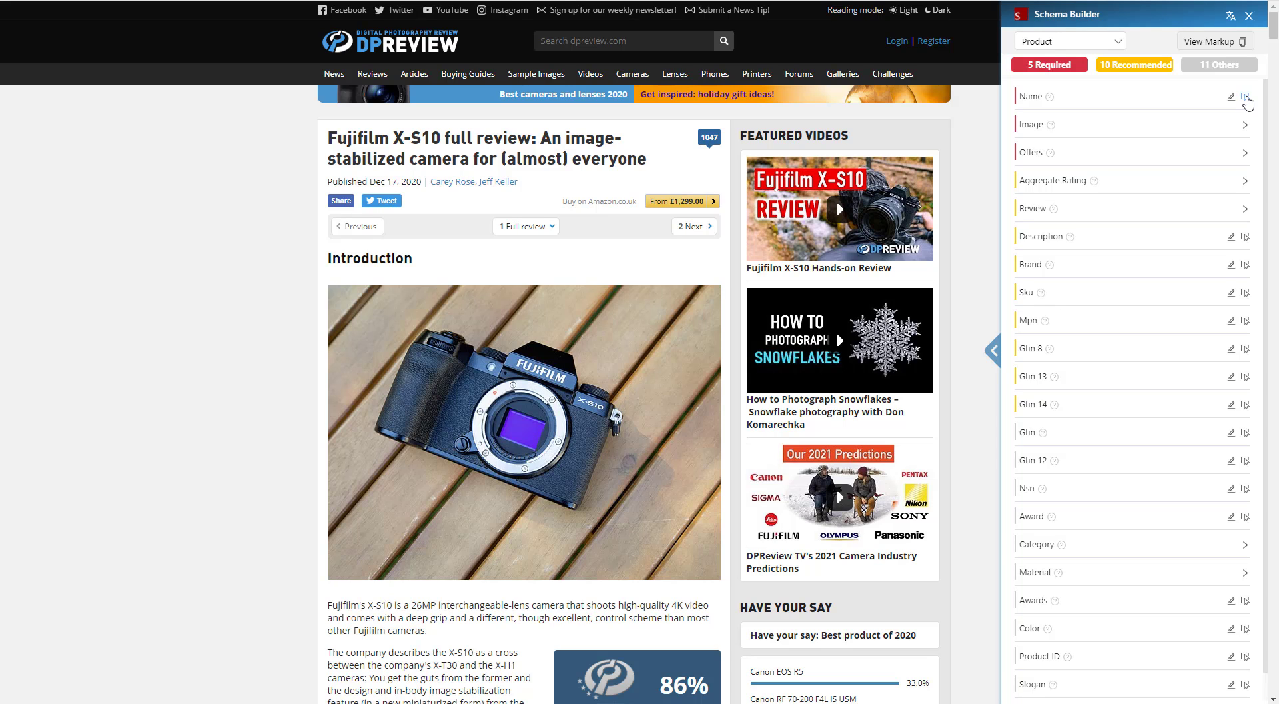
left_click(1246, 100)
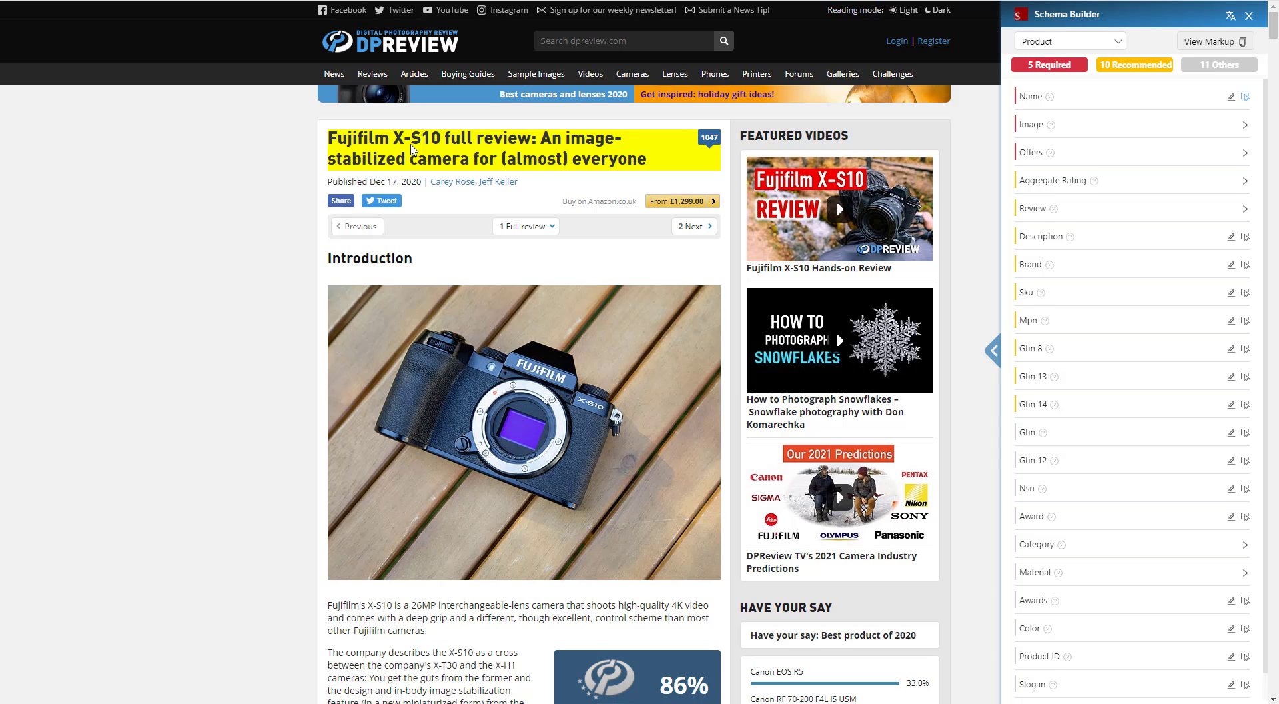
left_click(412, 148)
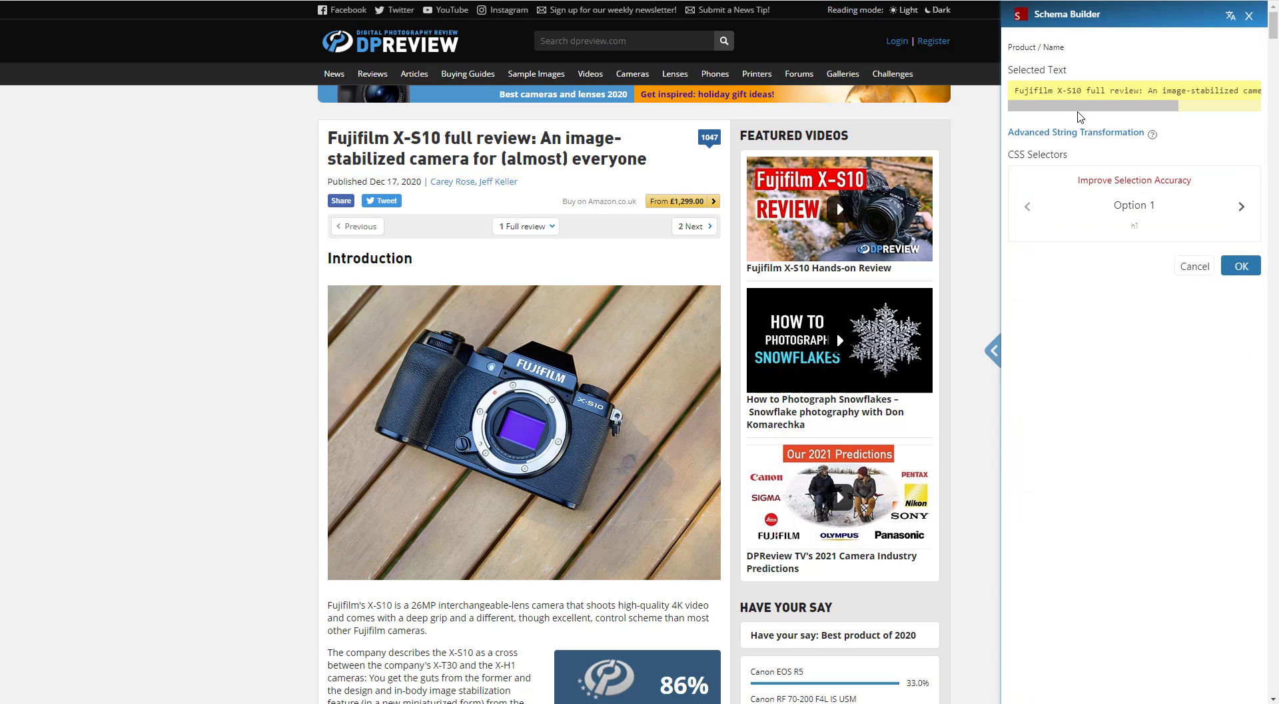
left_click(1239, 266)
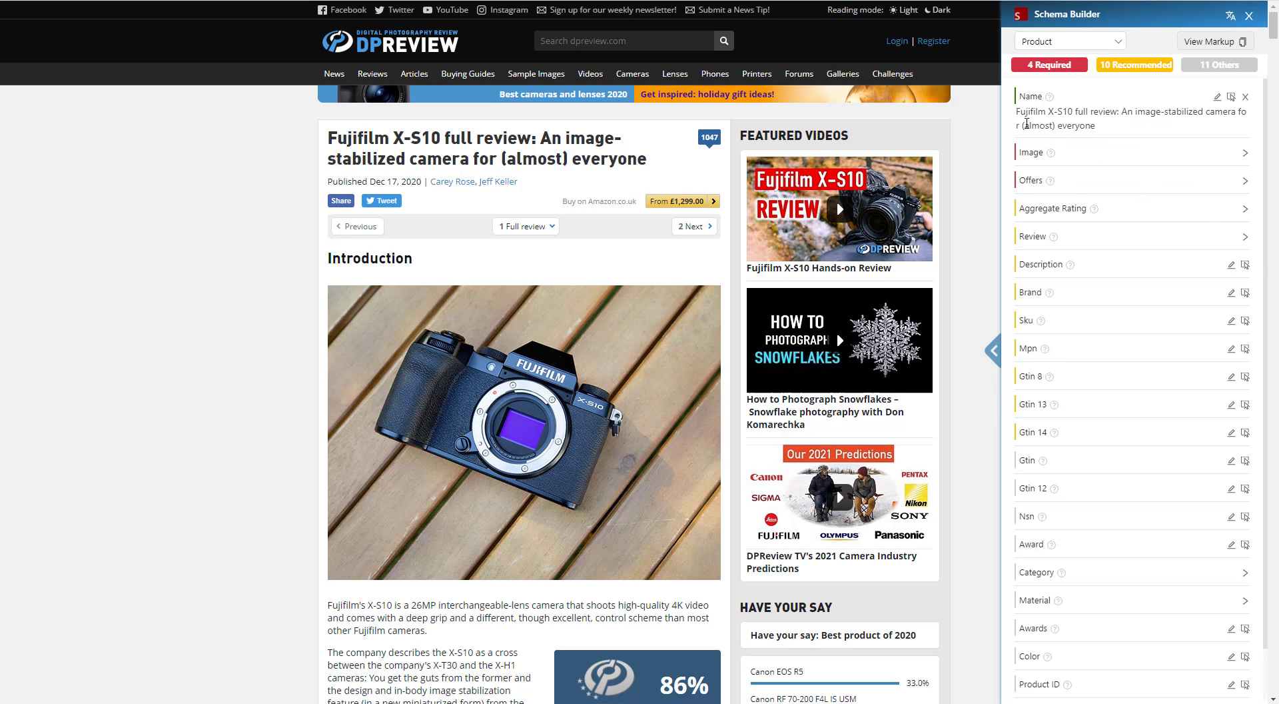
Shorten the Product schema's name to Fujifilm X-S10.
left_click(1217, 97)
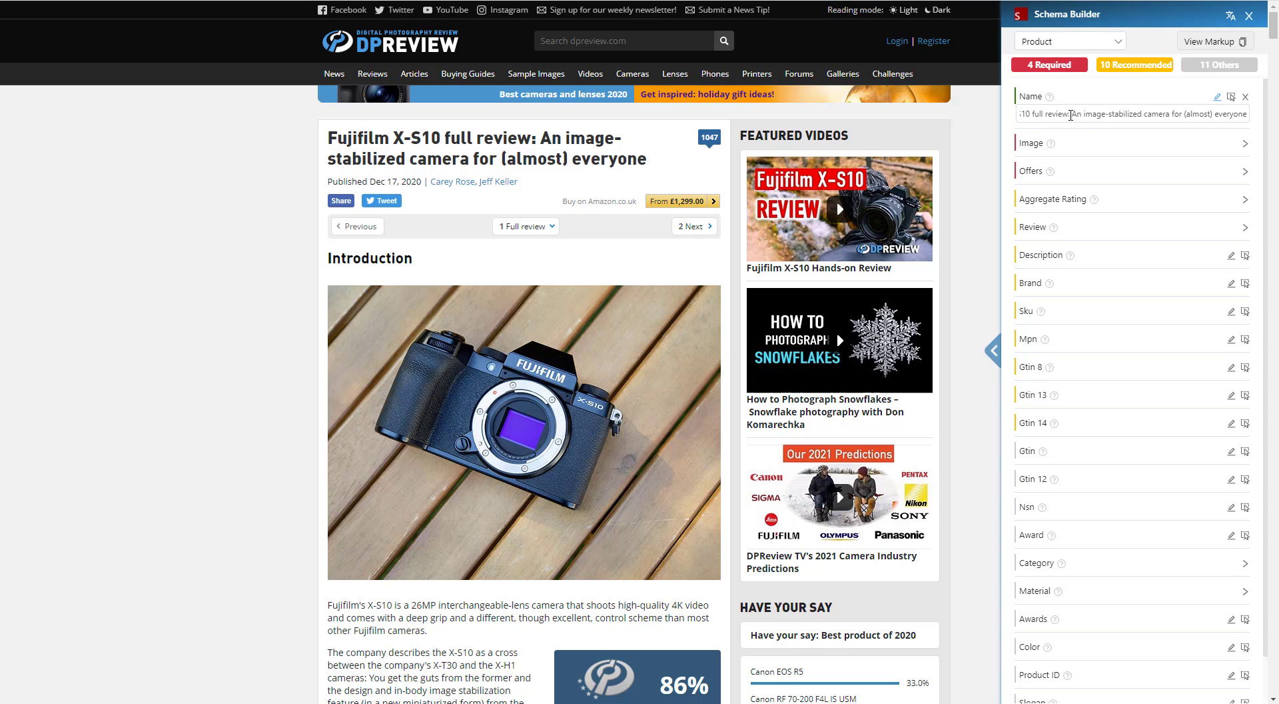
left_click_drag(1032, 113, 1247, 113)
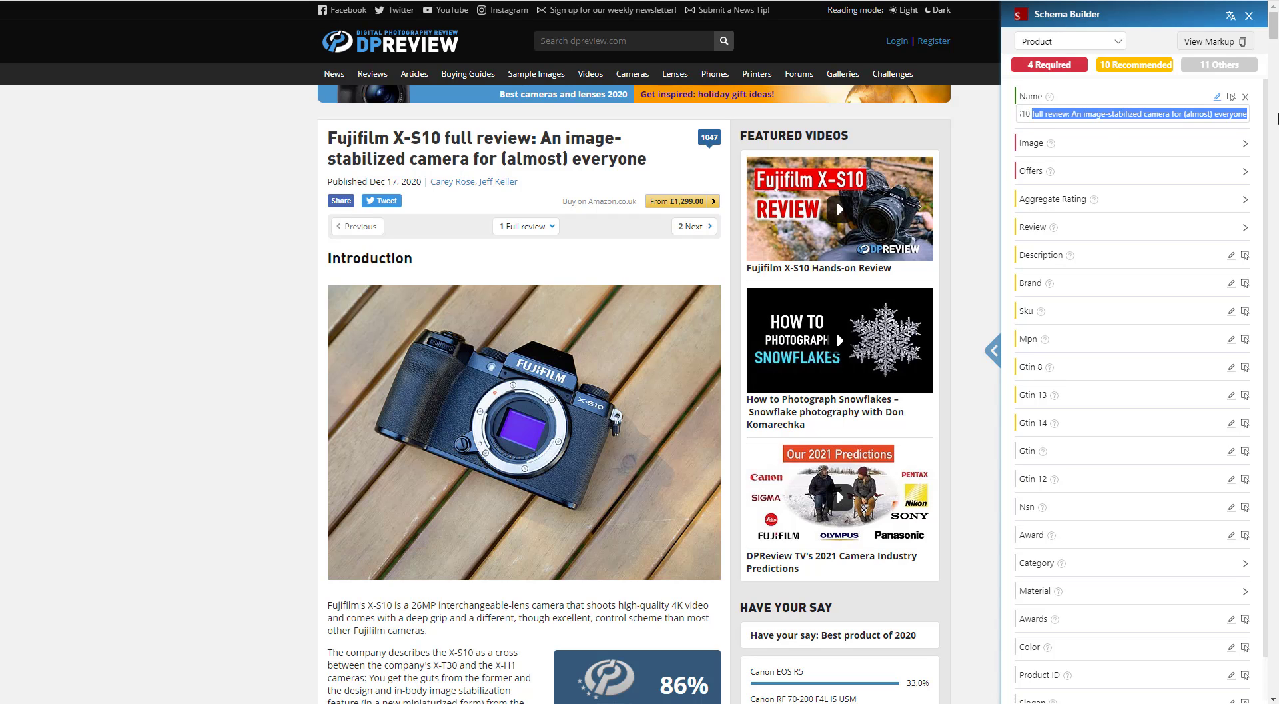
key("BackSpace")
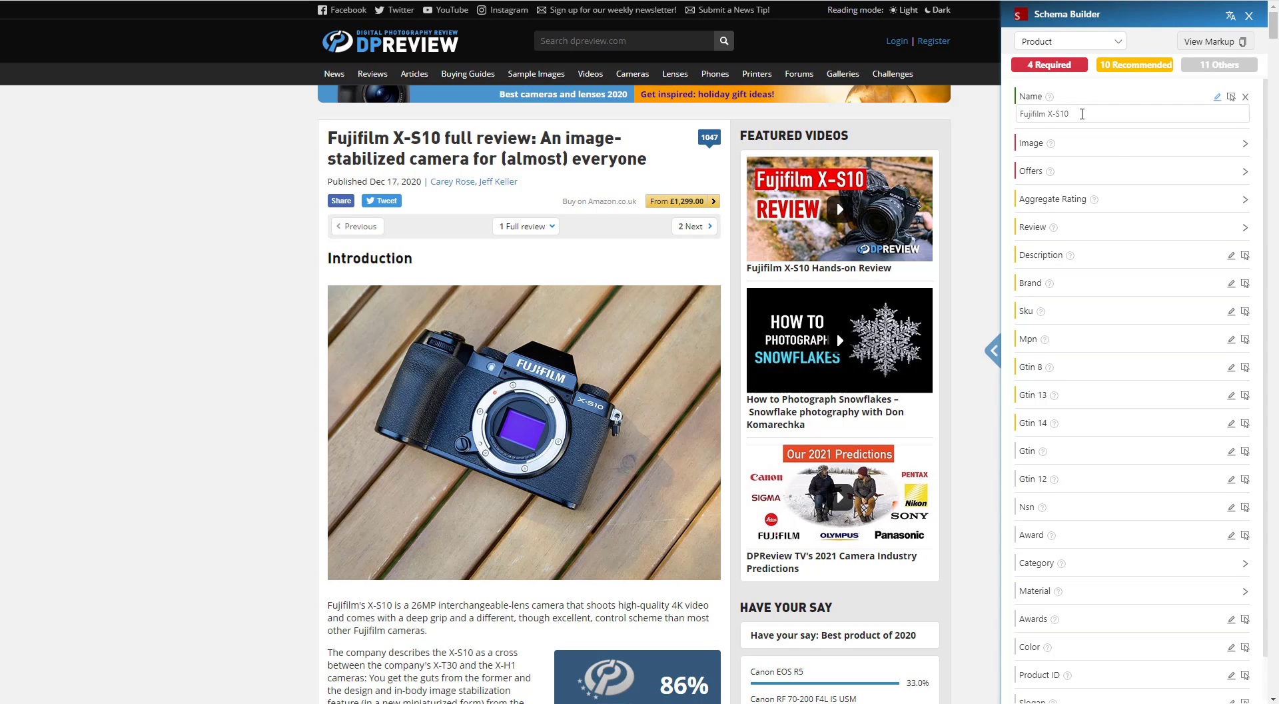
key("Return")
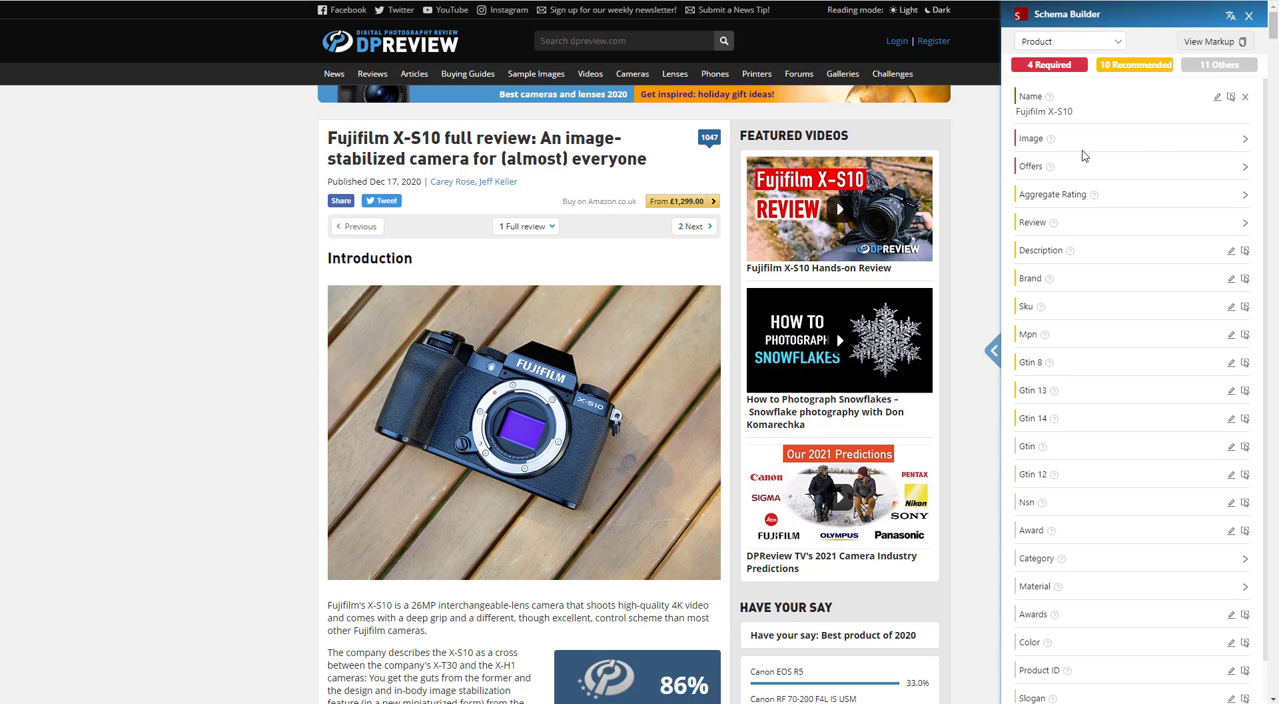
Set the Product schema's image type to URL and fill it with the link address copied from the review's main camera photo.
left_click(1249, 146)
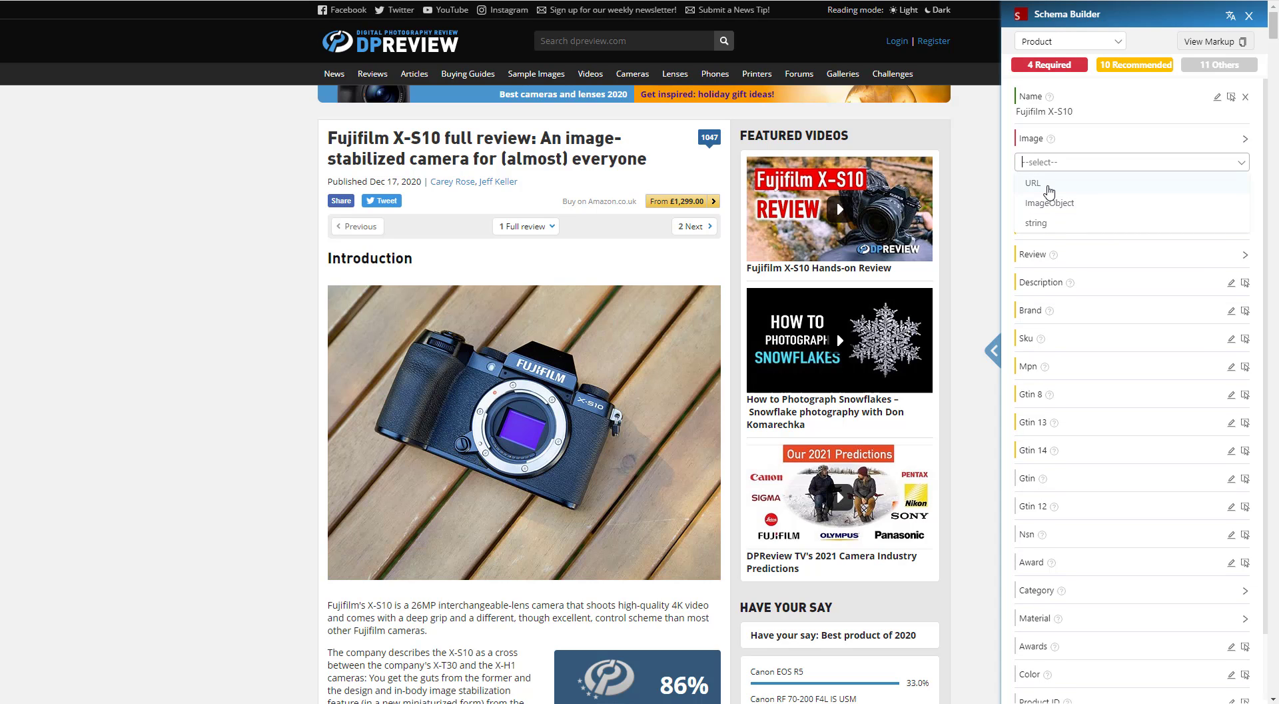
right_click(633, 385)
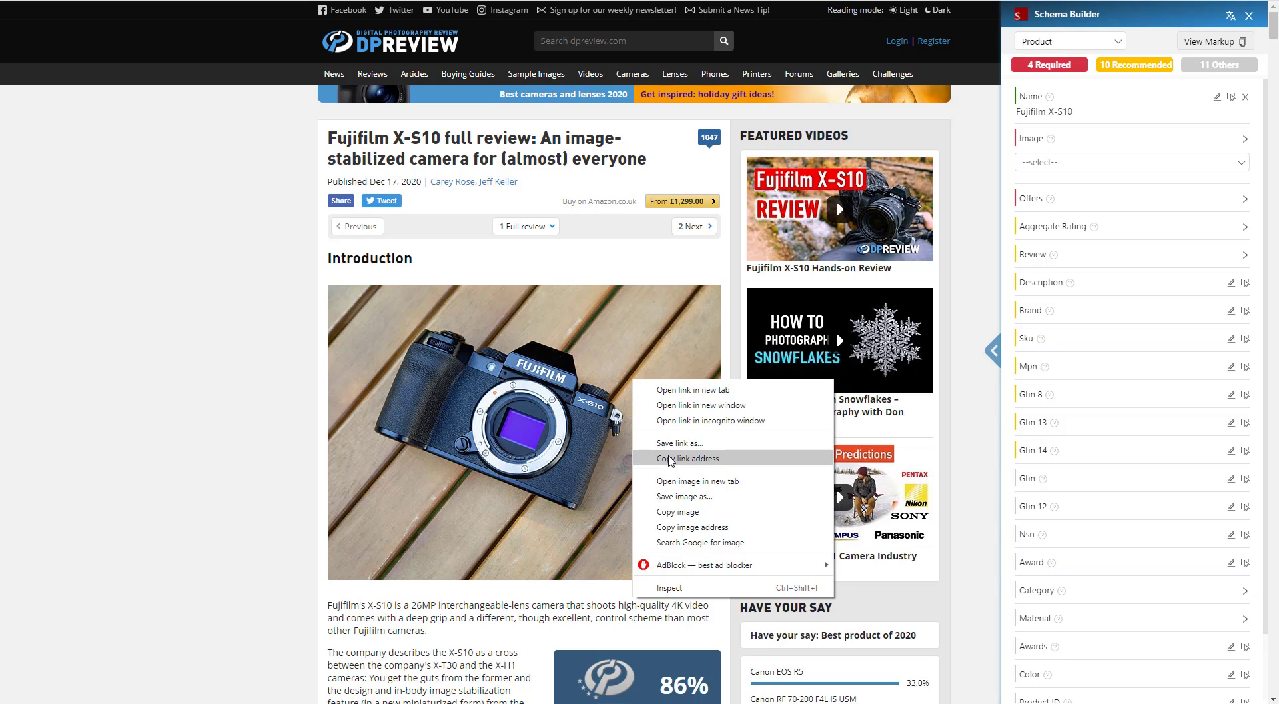
left_click(669, 458)
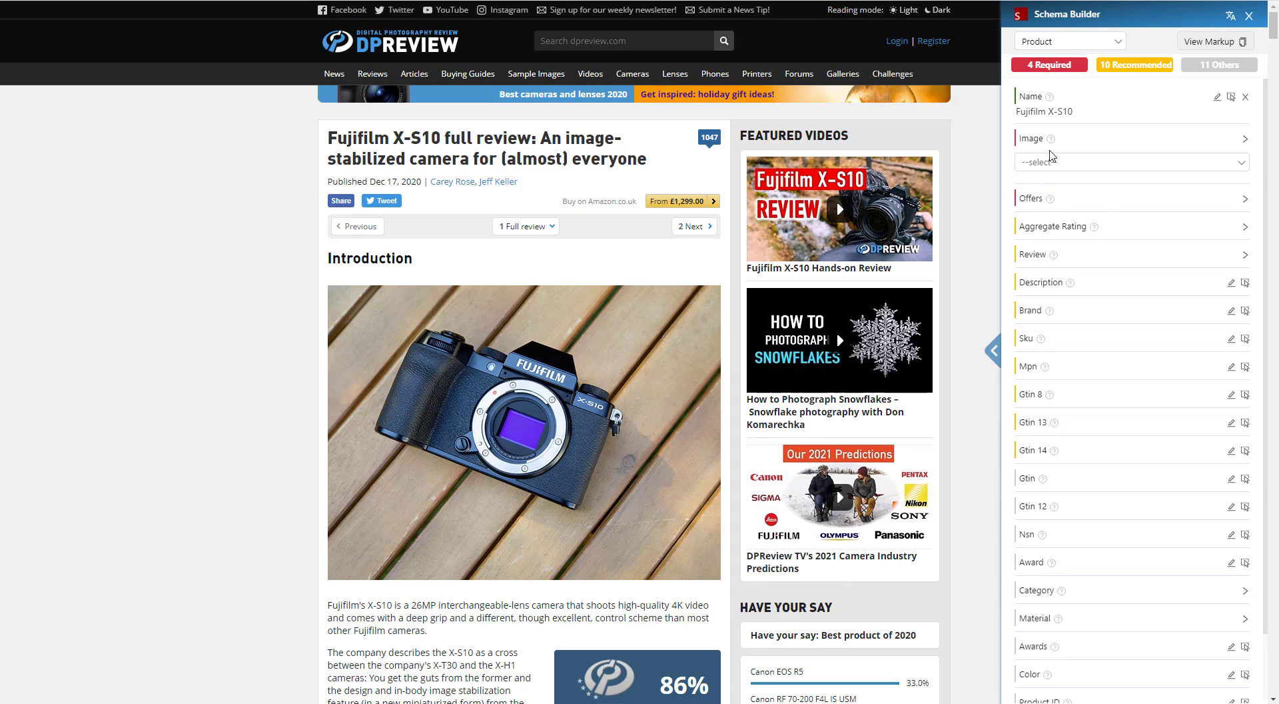
left_click(1049, 163)
left_click(1047, 182)
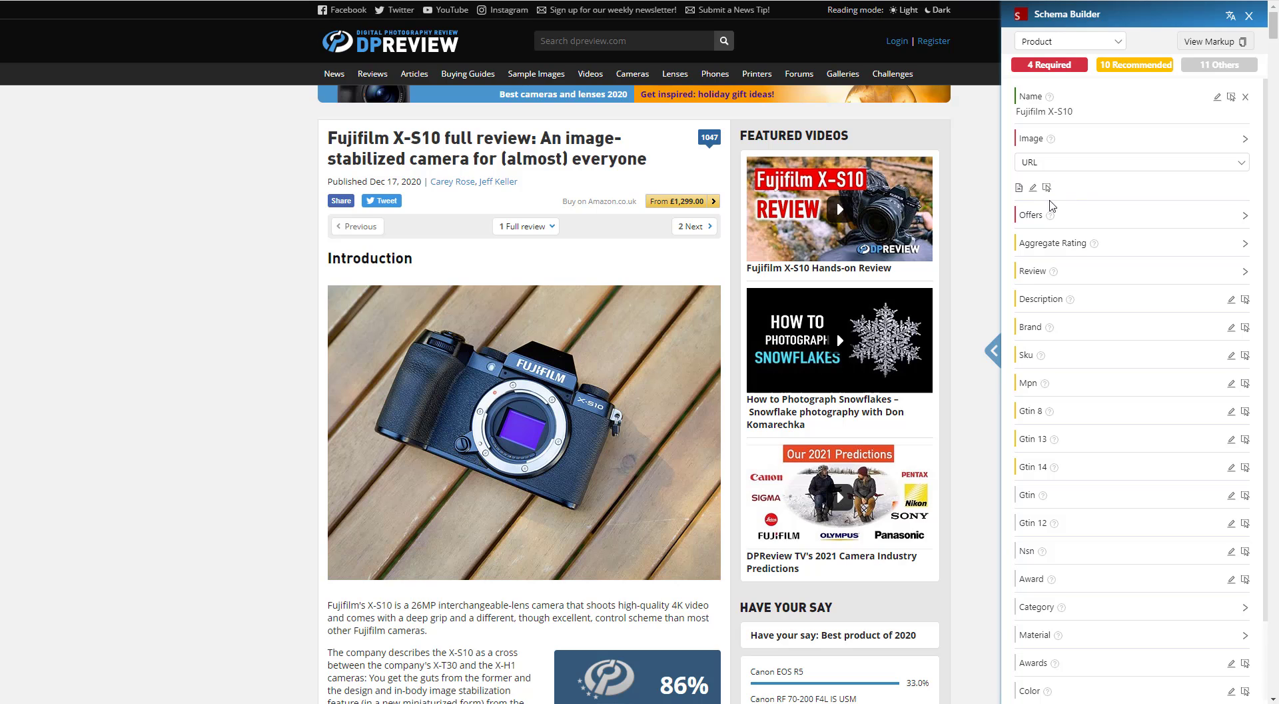
left_click(1033, 190)
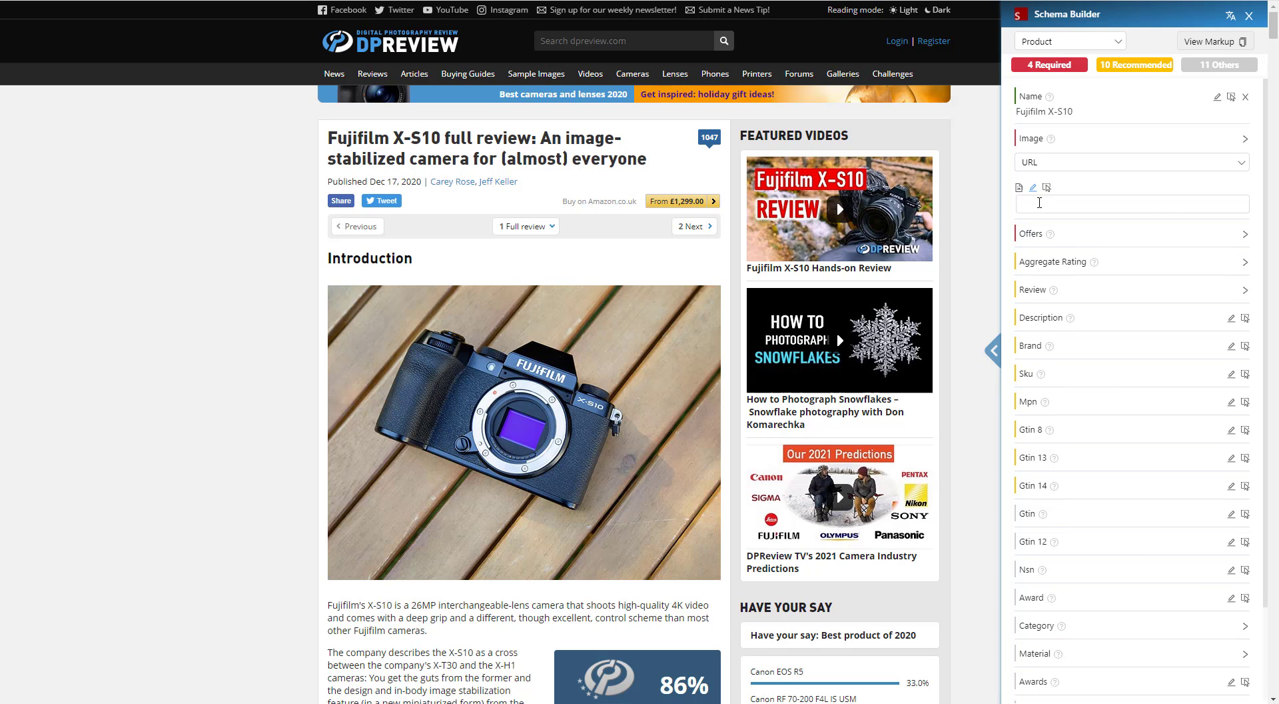
key("ctrl+v")
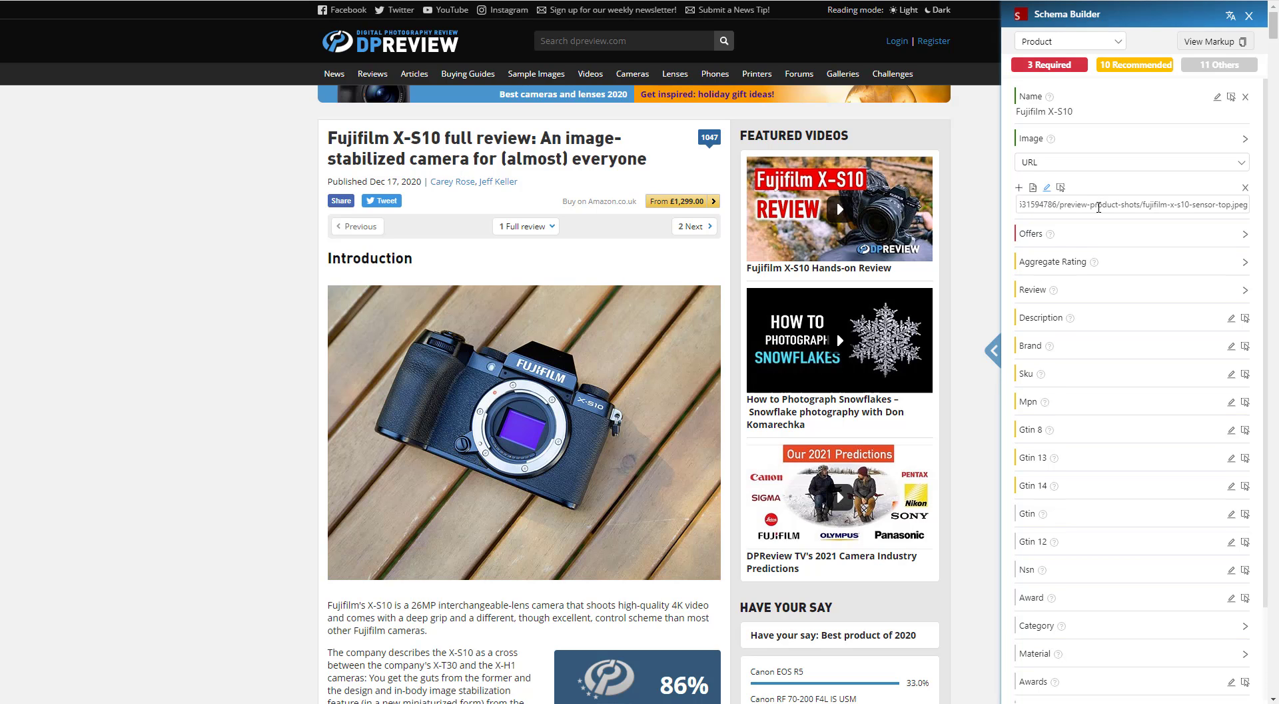
left_click(1008, 183)
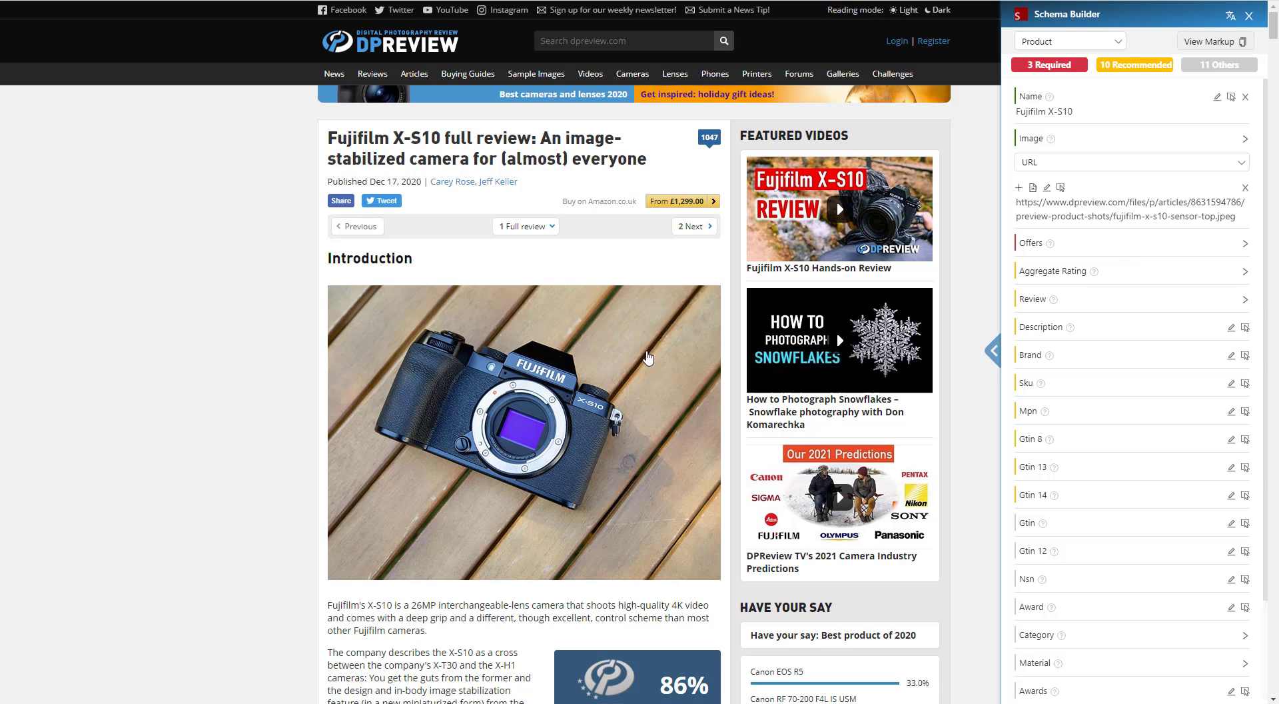
Highlight the $999 body-only price in the review and set the price currency under Offers to USD.
scroll(470, 441, "down", 14)
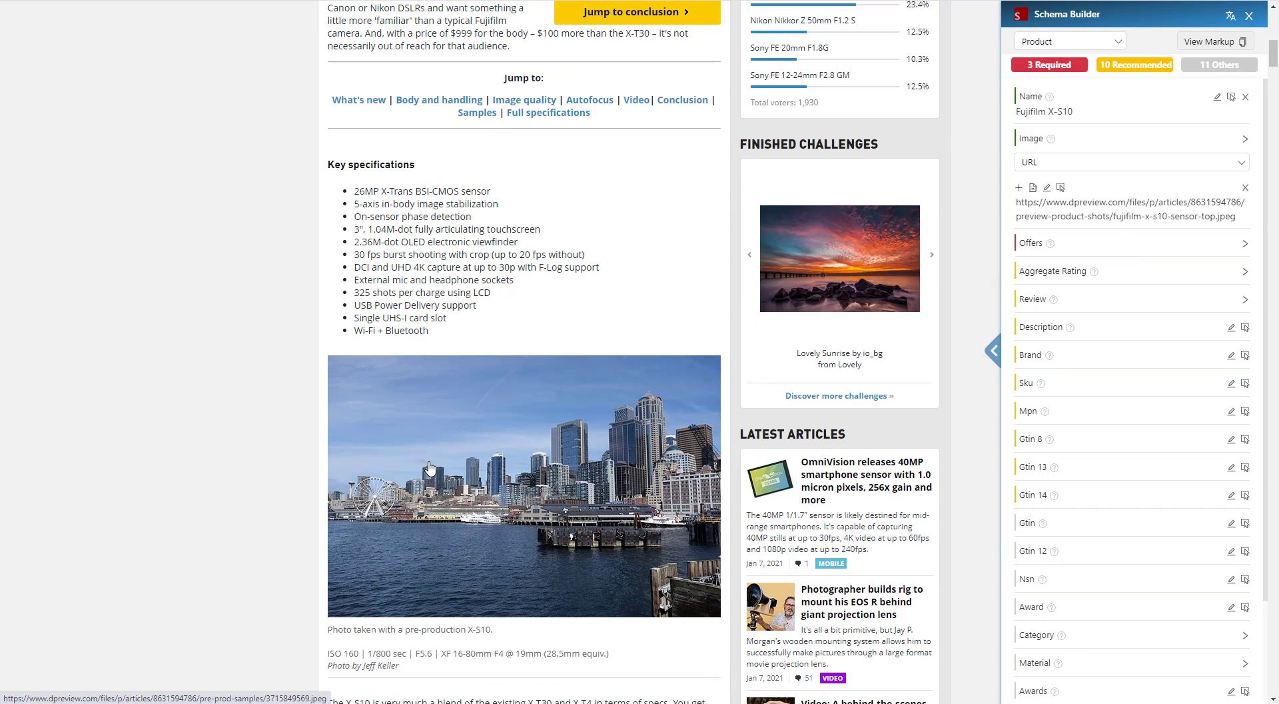
scroll(429, 469, "down", 6)
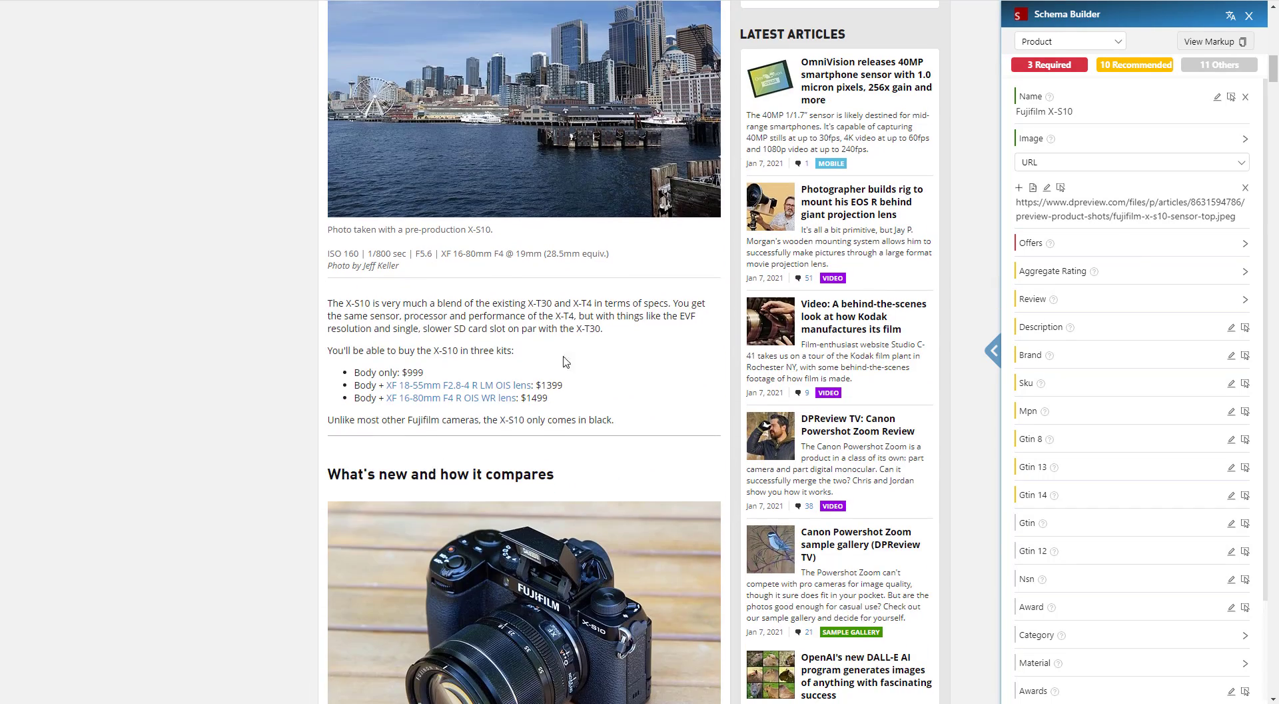
left_click_drag(402, 373, 430, 377)
left_click(1079, 245)
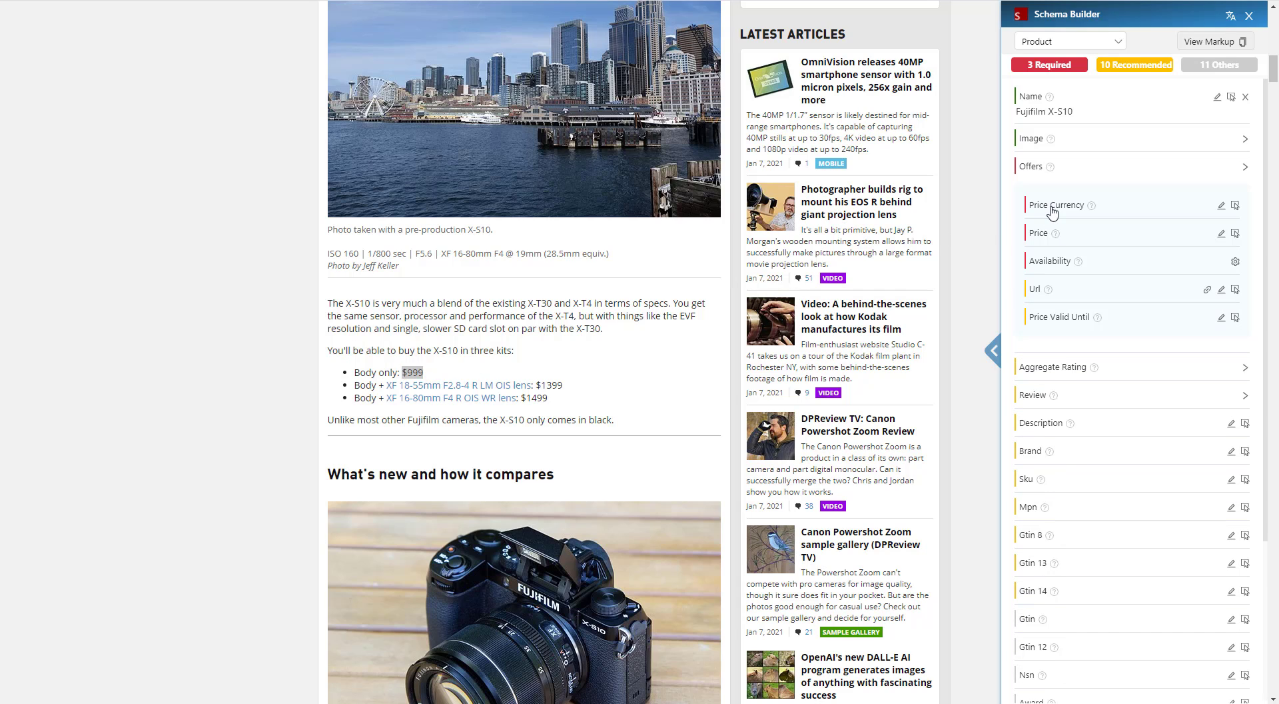
left_click(1221, 206)
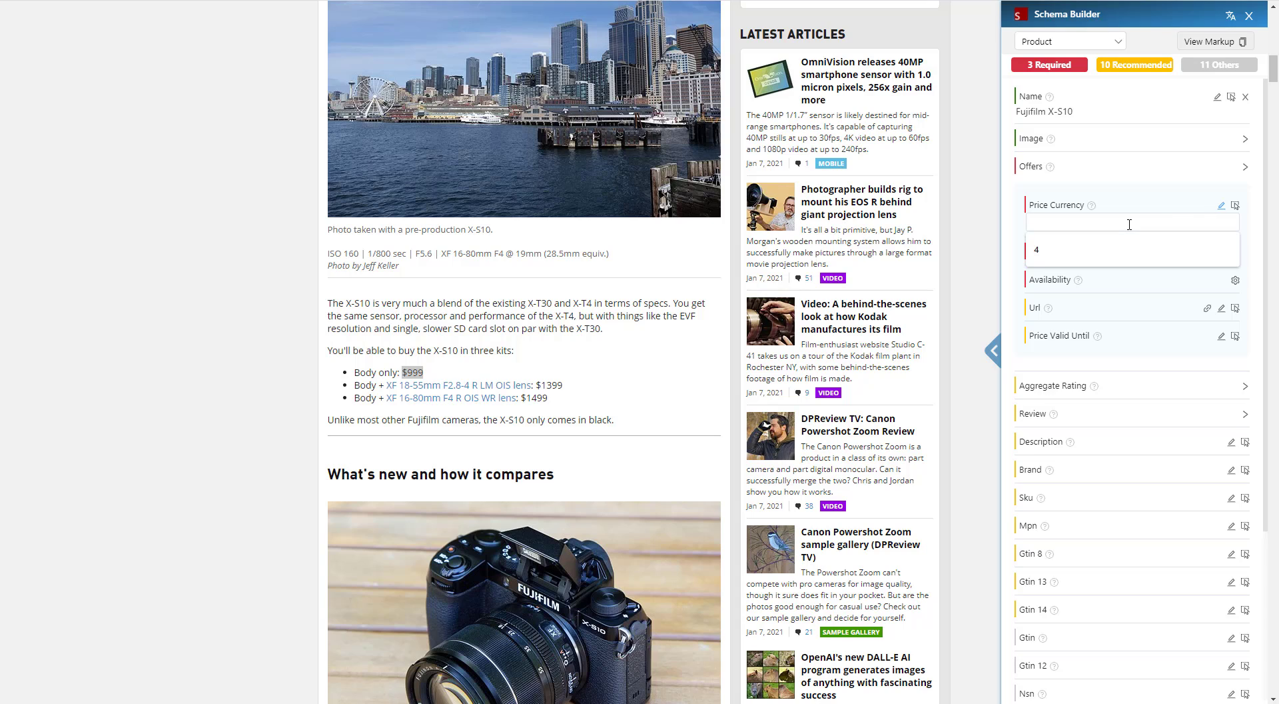
type("USD")
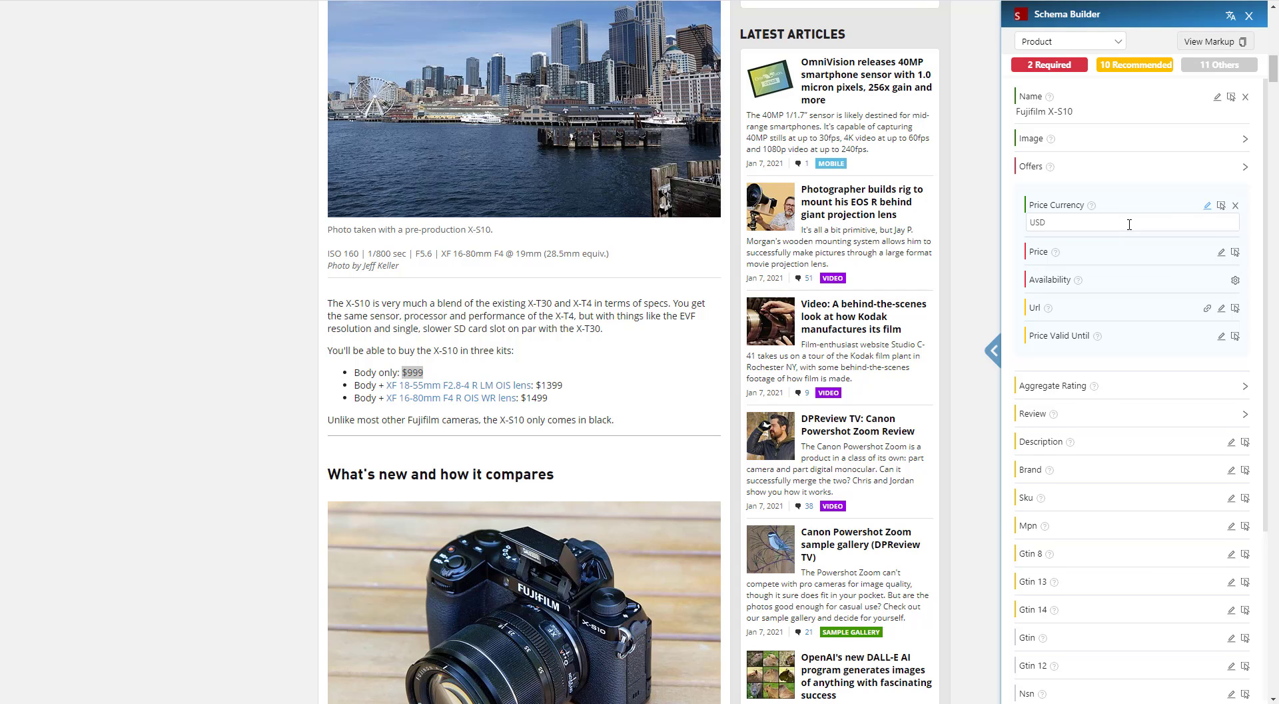
Set the offer's price to 999 and its availability to InStock in the Product schema.
left_click(1221, 252)
left_click(1109, 263)
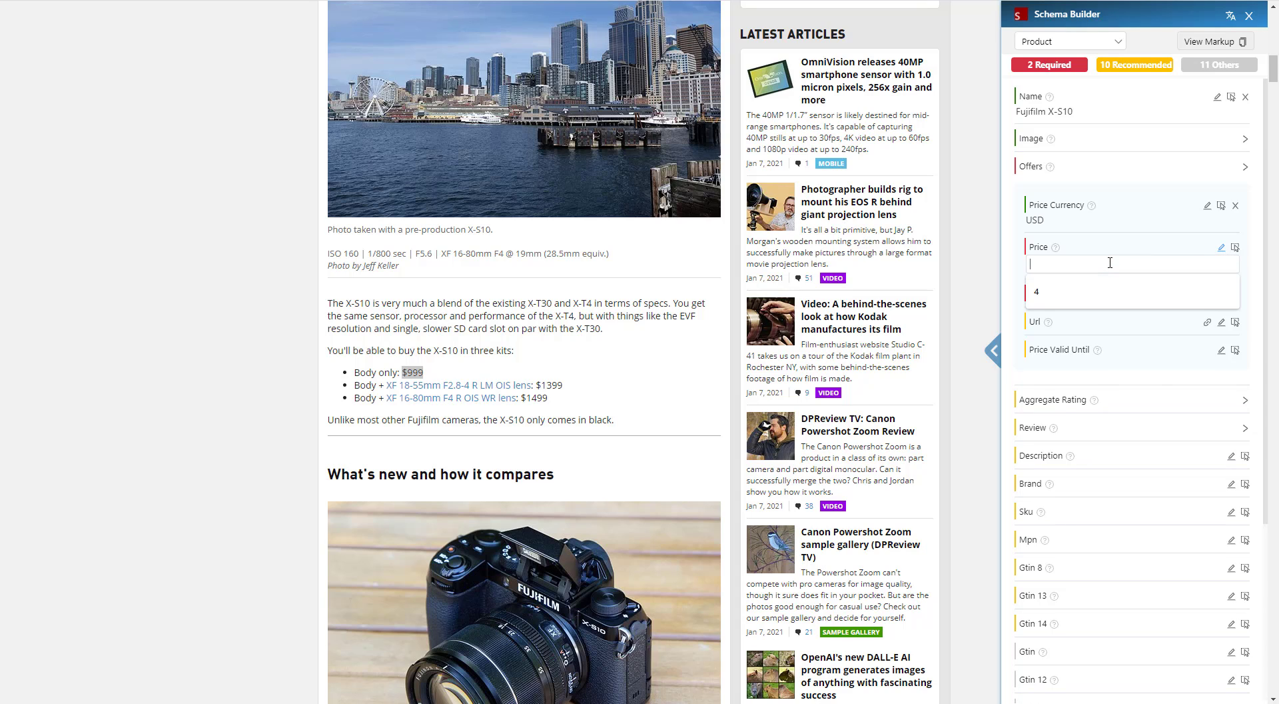
left_click(1096, 294)
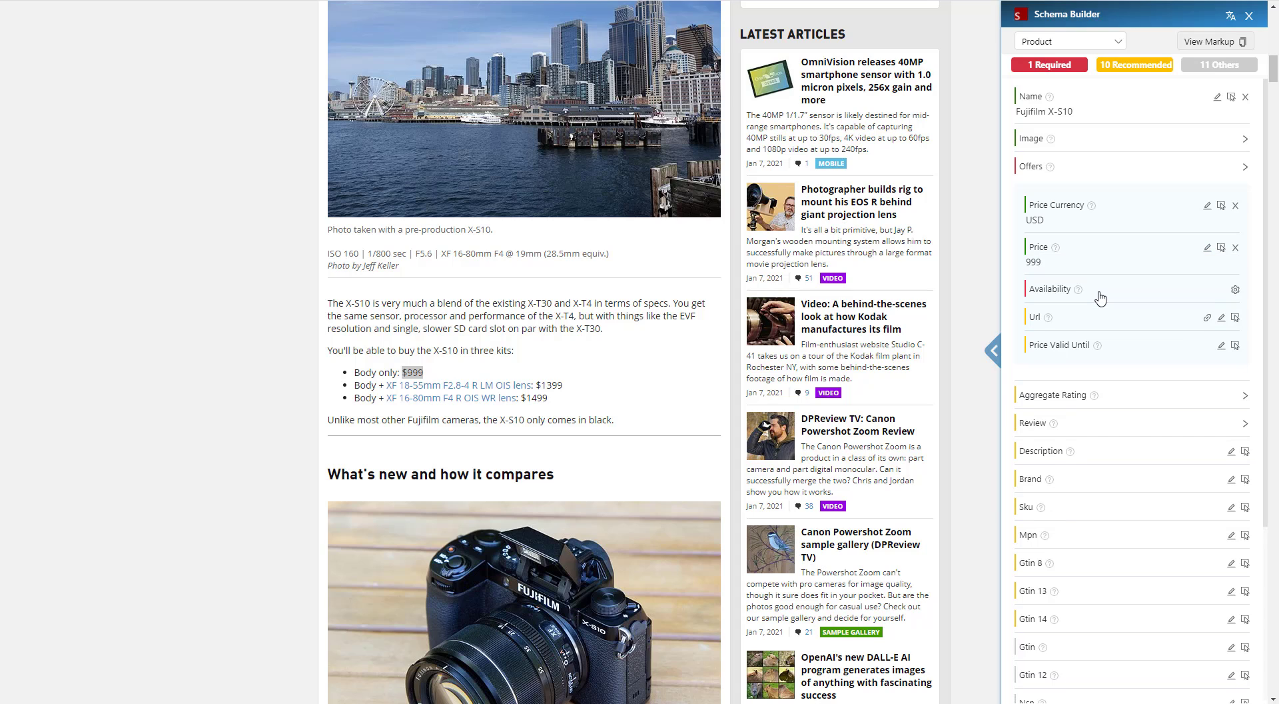
left_click(1233, 292)
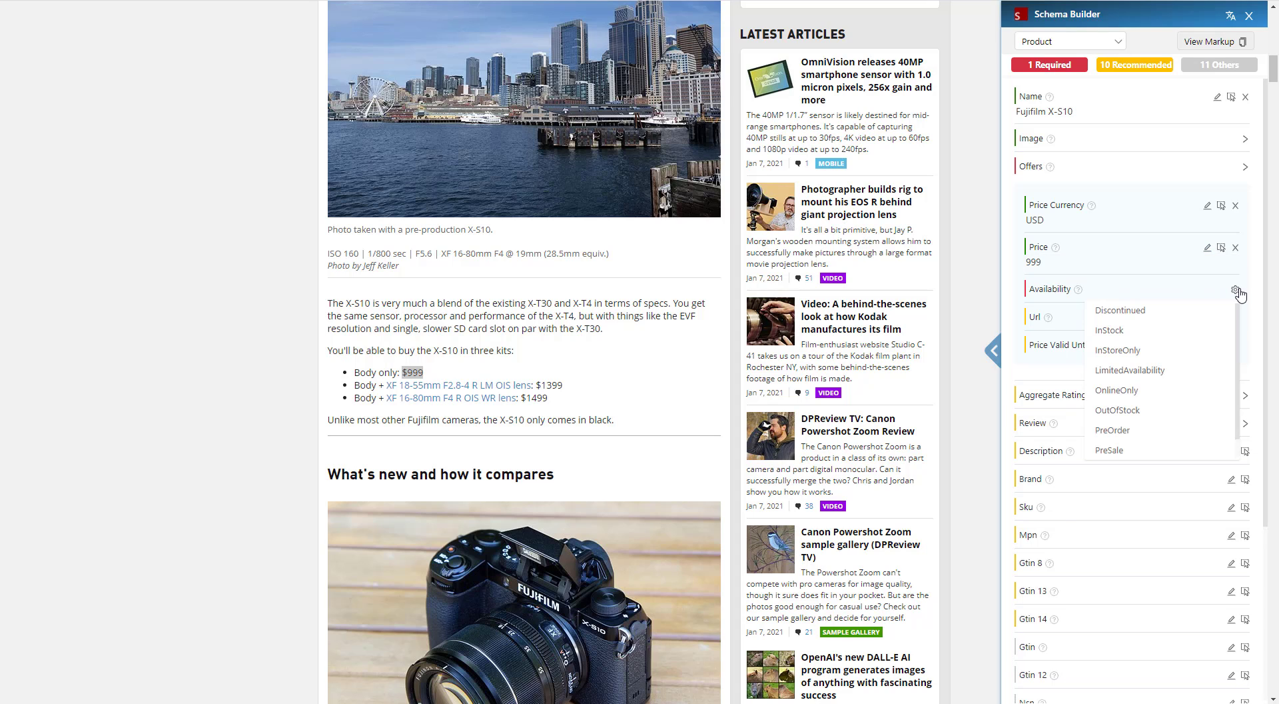
left_click(1122, 336)
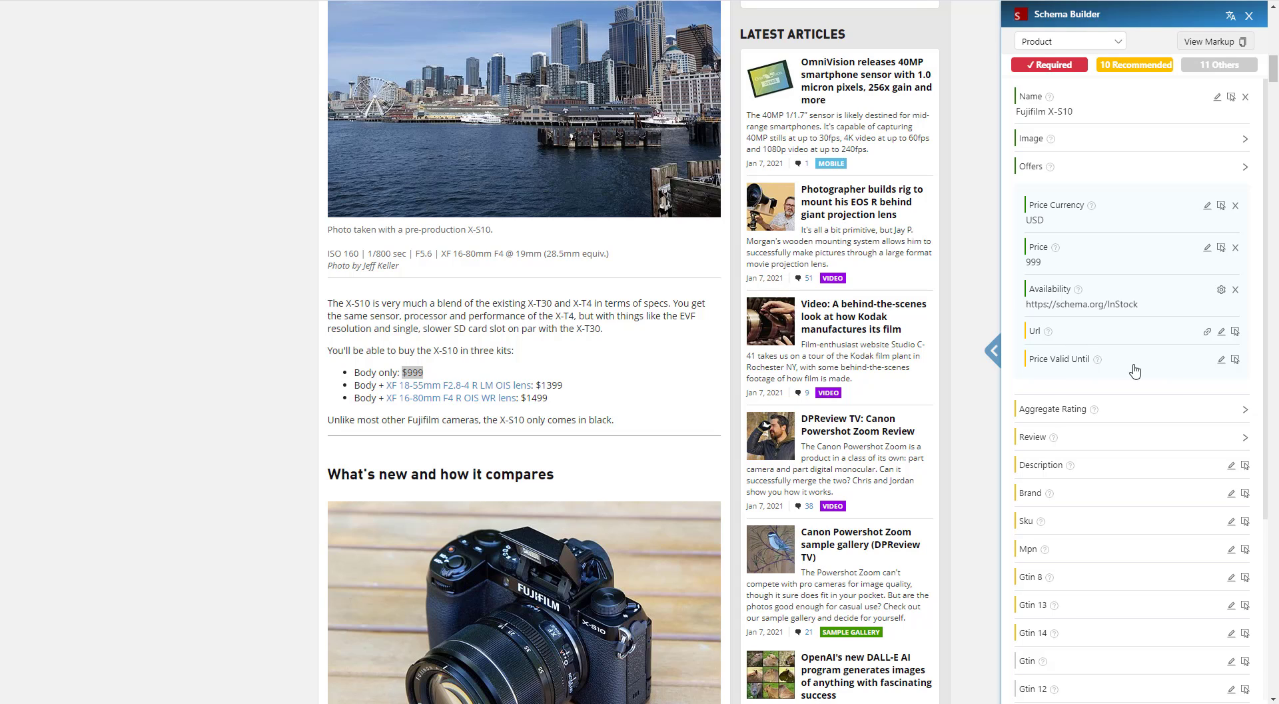
Generate the Product schema's JSON-LD markup, copy it, and highlight the whole script.
scroll(1093, 480, "down", 8)
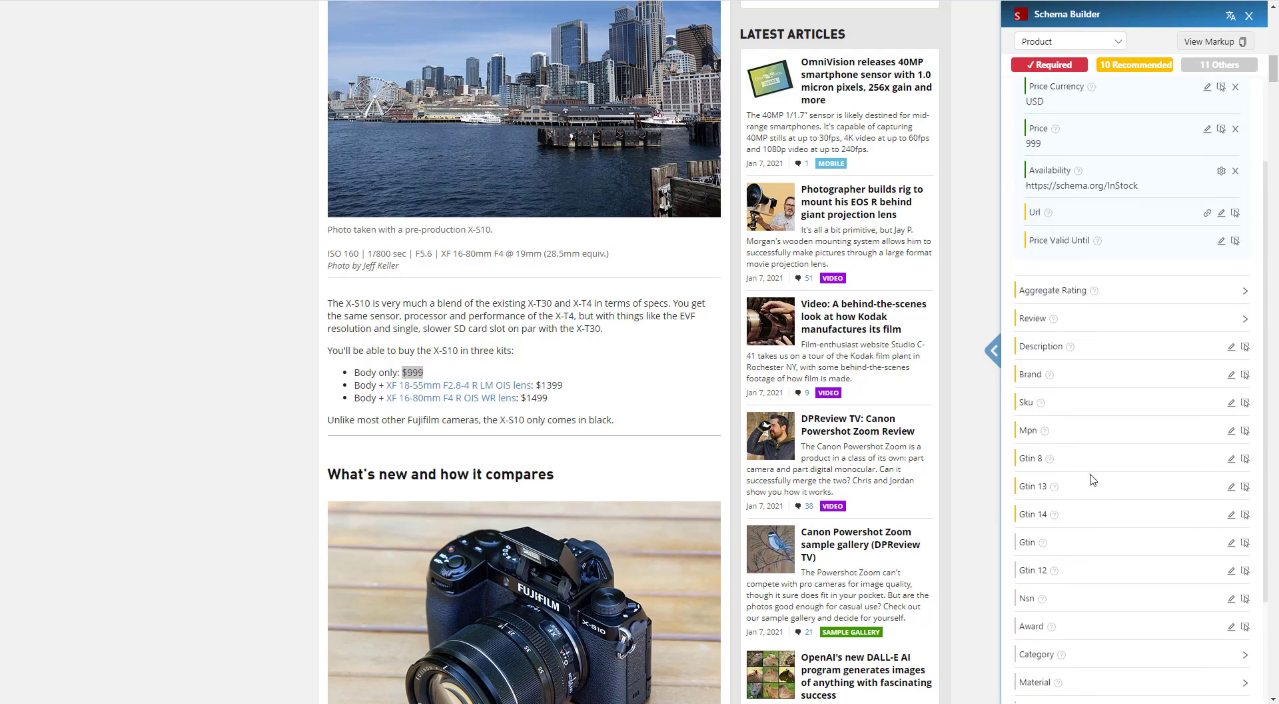
scroll(1093, 480, "up", 12)
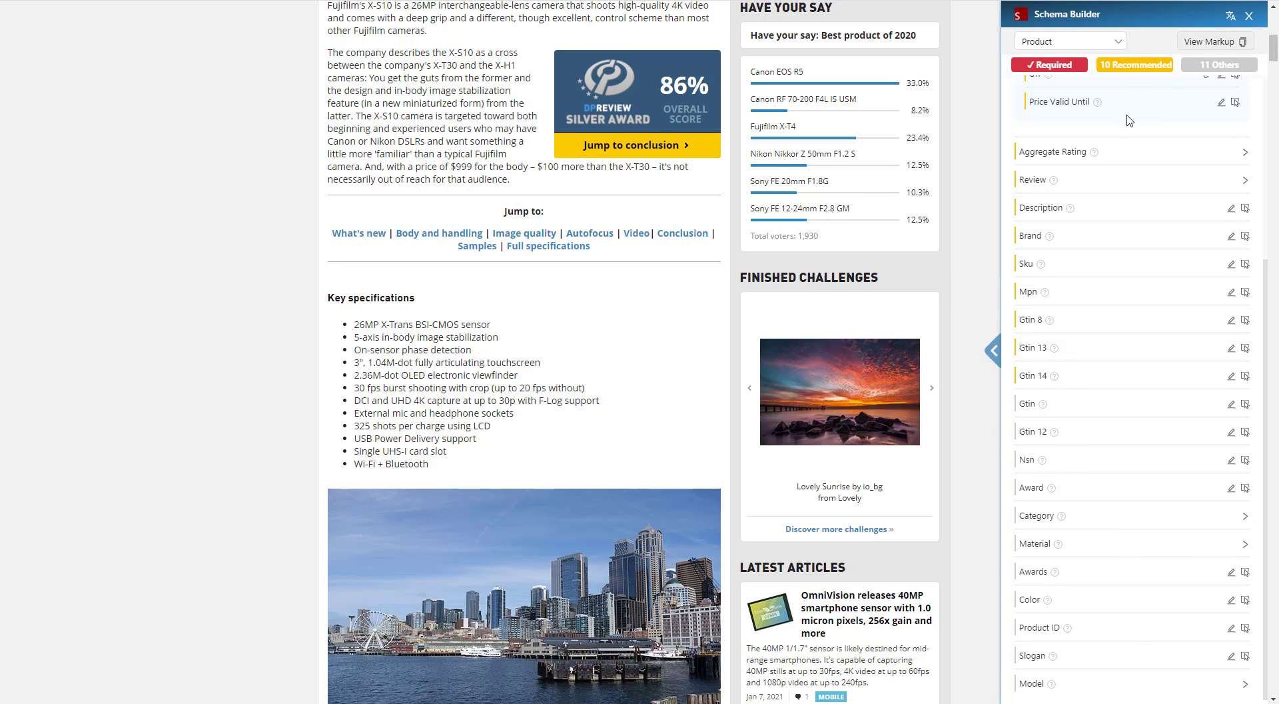
left_click(1216, 43)
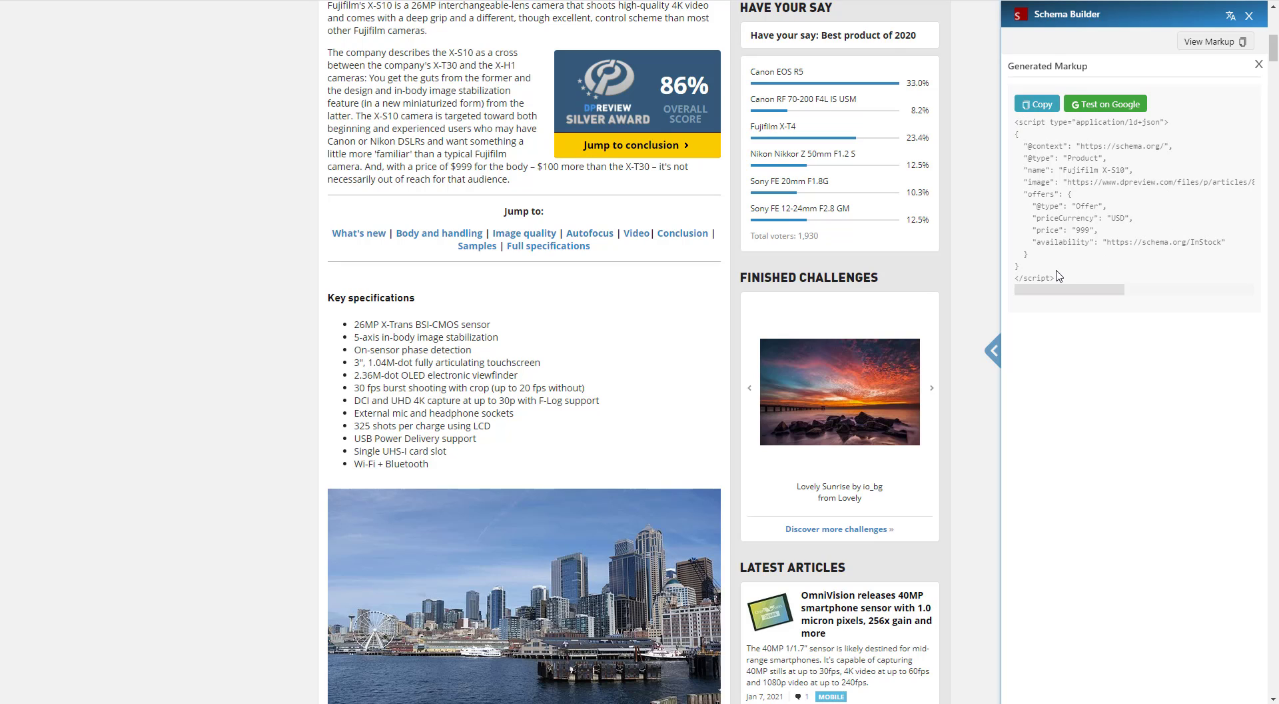
left_click(1051, 109)
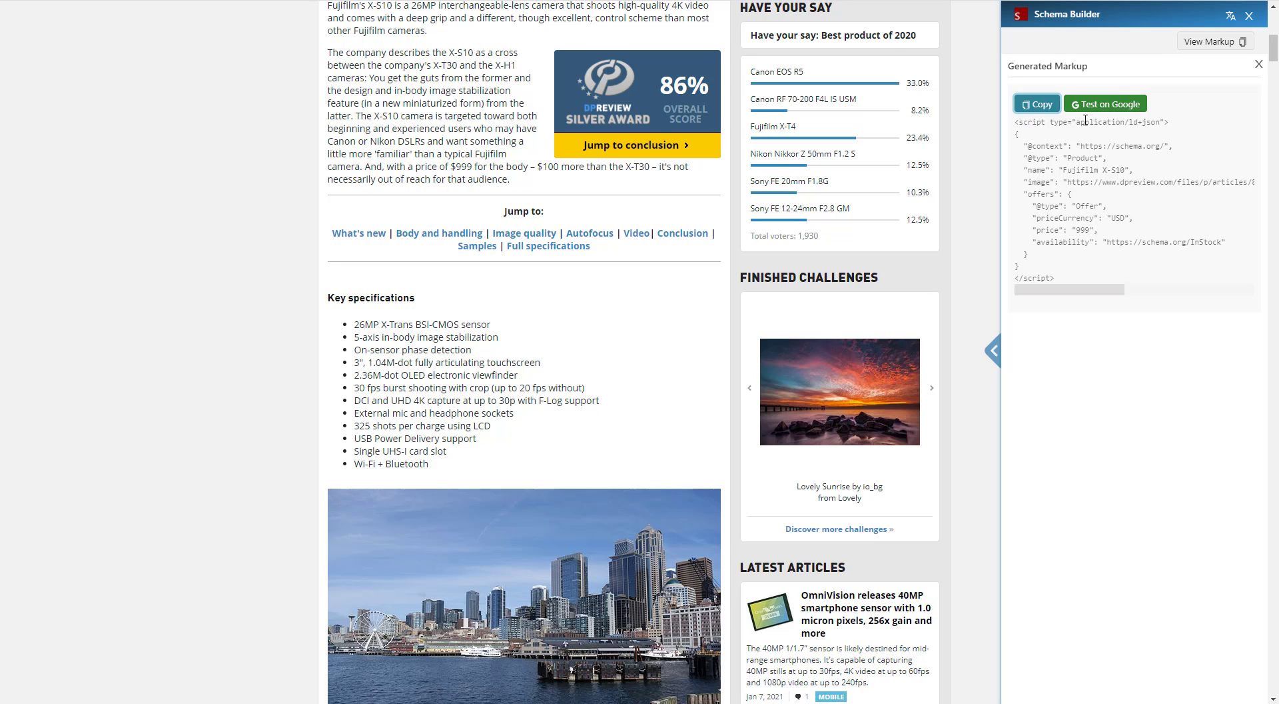
left_click_drag(1014, 123, 1170, 280)
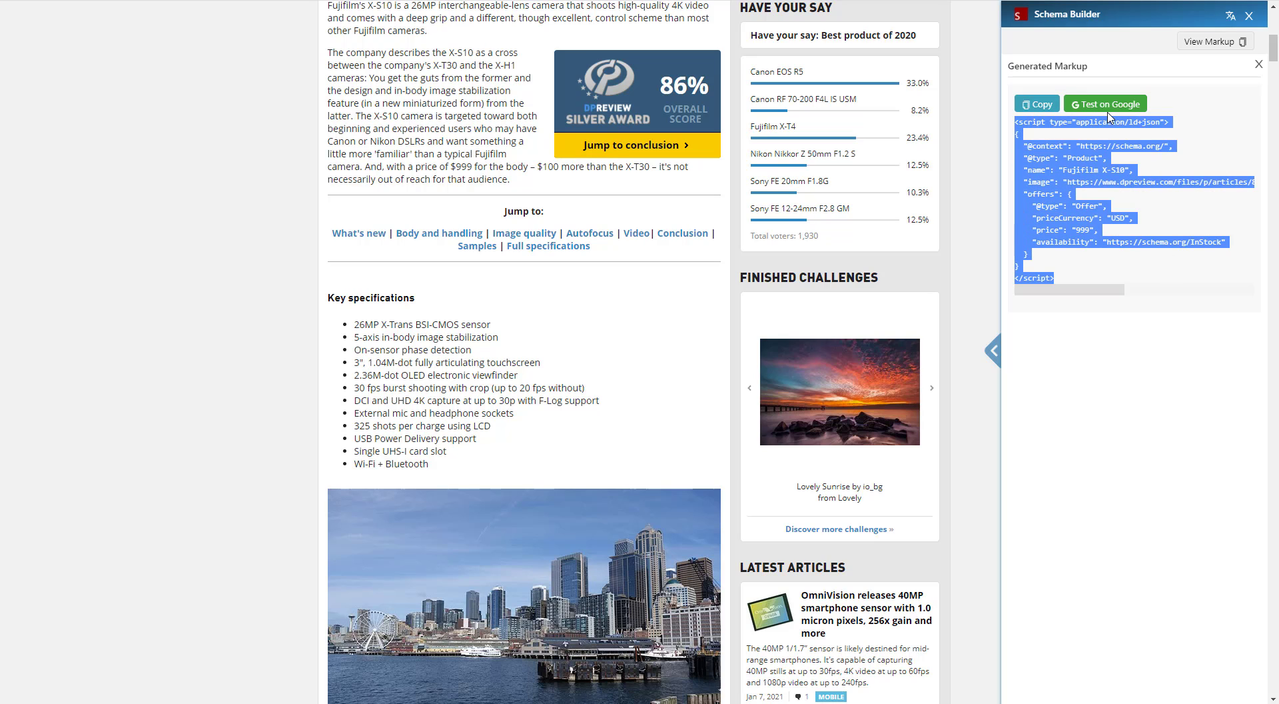
left_click(969, 434)
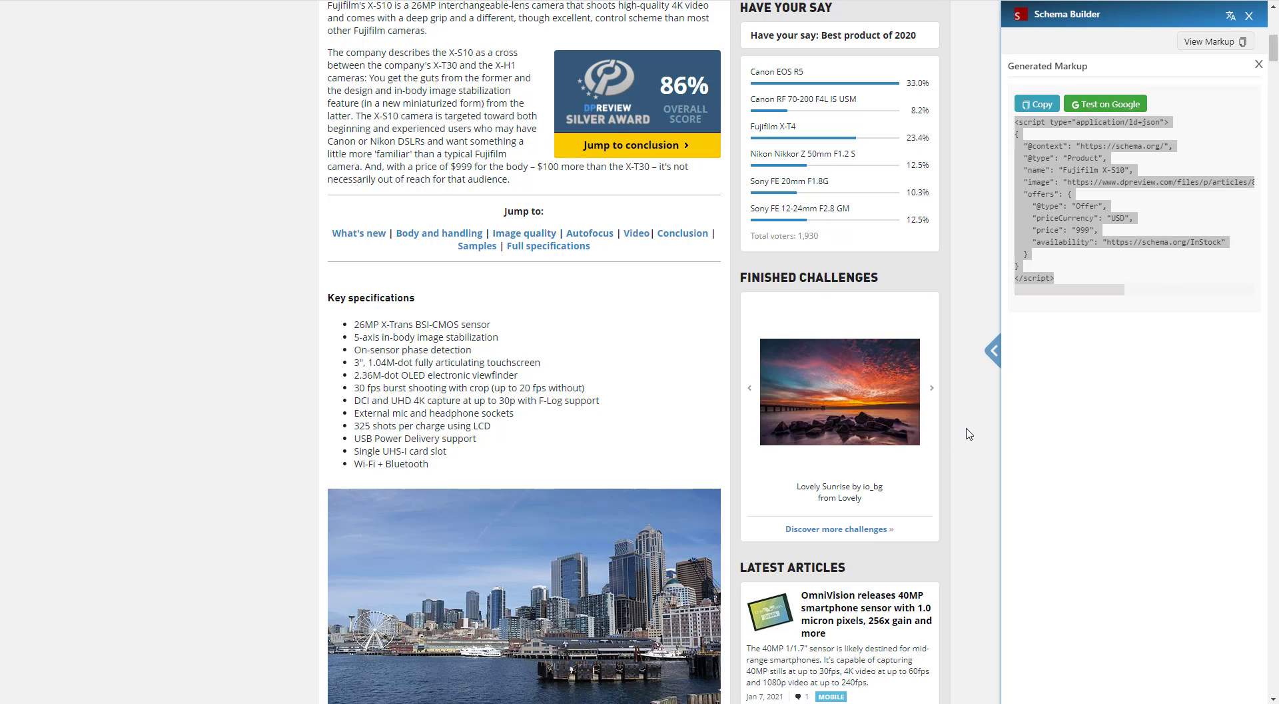